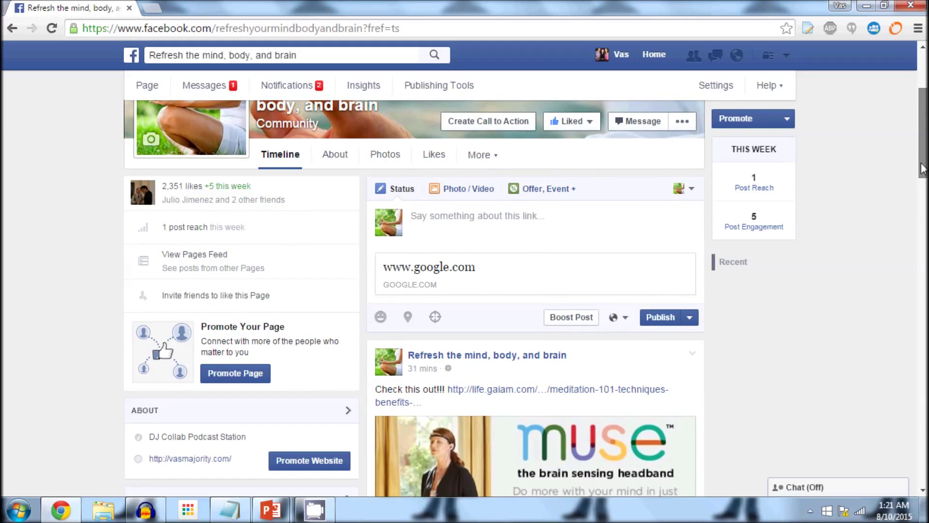
Step: Write "More fans = more $$$. Simple." as the status text of the page's link post
{"action": "left_click", "coordinate": [590, 238]}
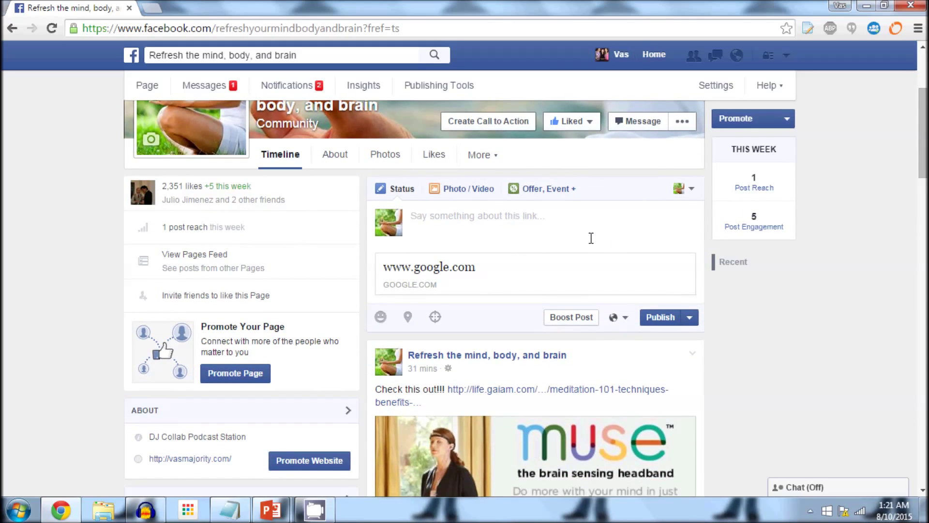
{"action": "type", "text": "$$$"}
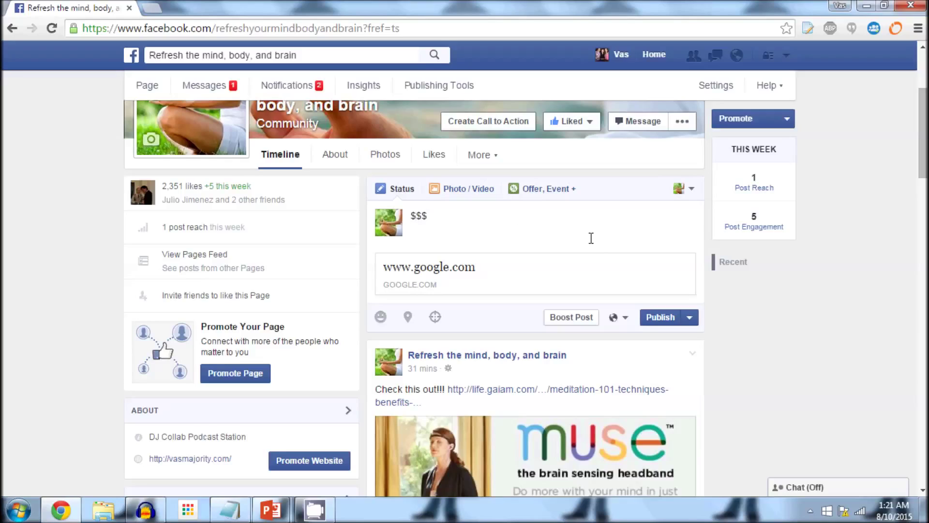
{"action": "key", "text": "BackSpace"}
{"action": "key", "text": "BackSpace"}
{"action": "key", "text": "BackSpace"}
{"action": "type", "text": ":((("}
{"action": "key", "text": "BackSpace"}
{"action": "key", "text": "BackSpace"}
{"action": "key", "text": "BackSpace"}
{"action": "key", "text": "BackSpace"}
{"action": "type", "text": "More fans = more $$$. Simple."}
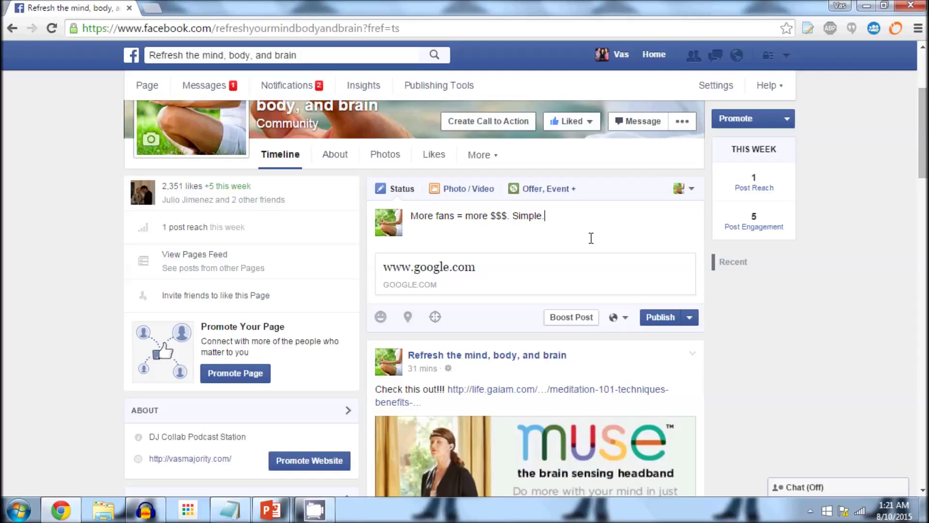
Step: Replace the whole status text with "This is an update:"
{"action": "key", "text": "ctrl+a"}
{"action": "type", "text": "This is an "}
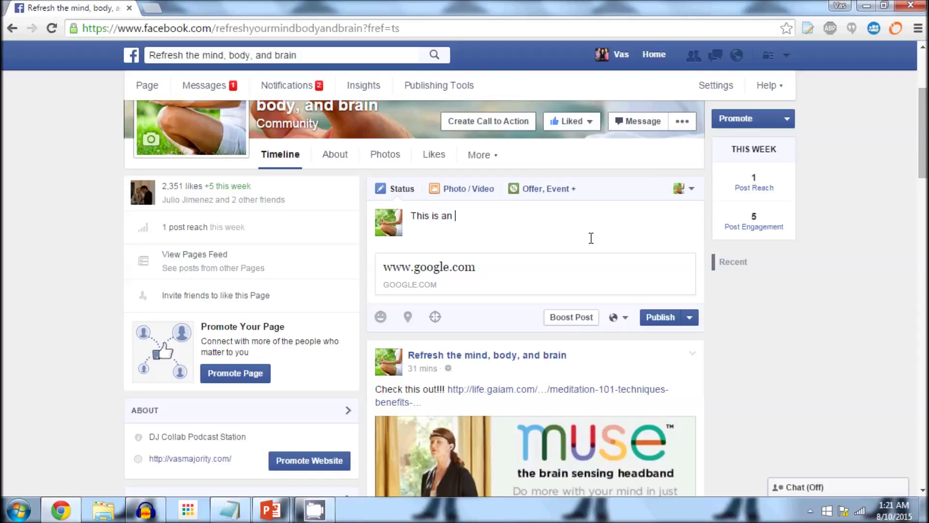
{"action": "type", "text": "update:"}
Step: Search the web for "meditation techniques" in a new browser tab and open the Meditation 101 article on life.gaiam.com
{"action": "key", "text": "ctrl+t"}
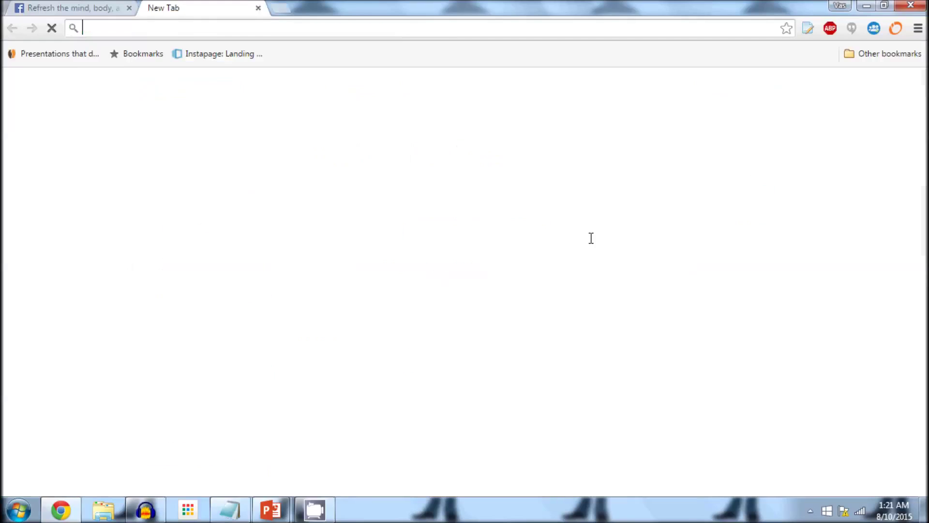
{"action": "type", "text": "meditation techniques"}
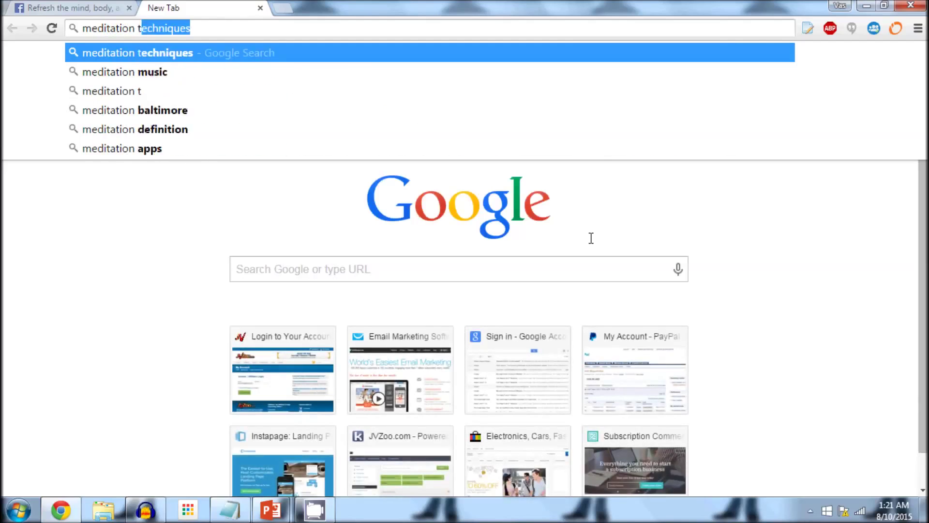
{"action": "key", "text": "Return"}
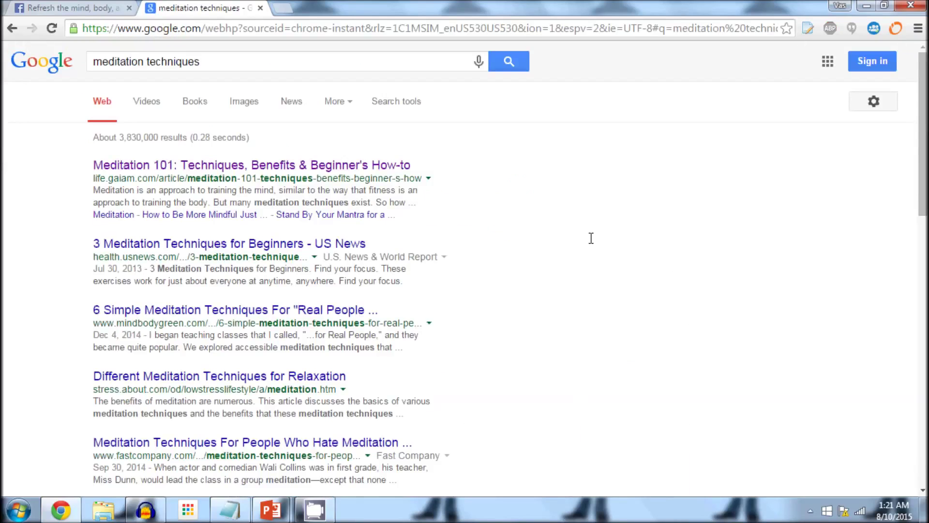
{"action": "left_click", "coordinate": [380, 169]}
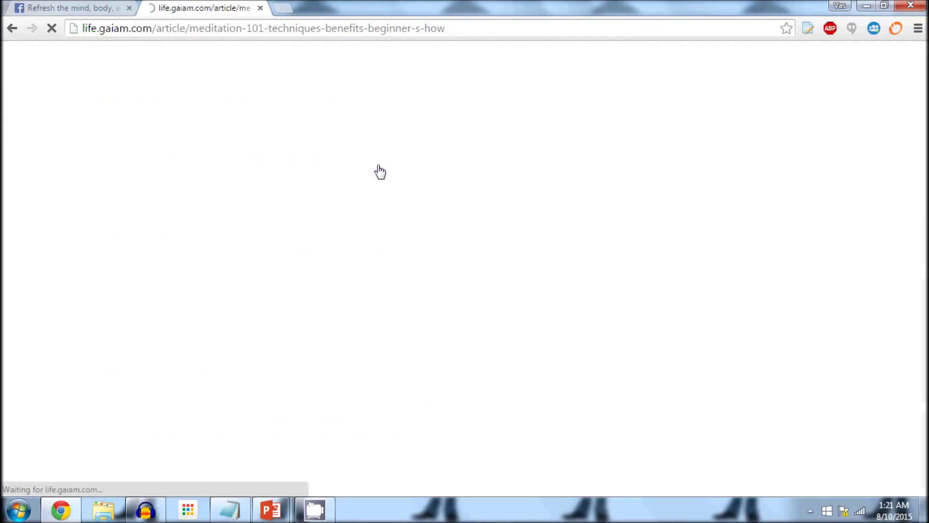
Step: Copy the meditation article's web address and paste it after "This is an update:" in the Facebook status
{"action": "left_click", "coordinate": [382, 30]}
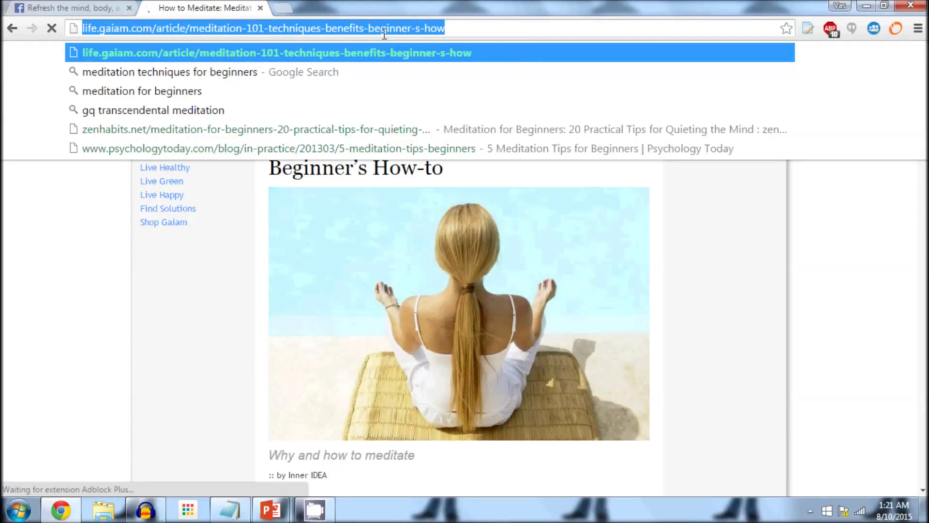
{"action": "right_click", "coordinate": [383, 34]}
{"action": "left_click", "coordinate": [413, 90]}
{"action": "left_click", "coordinate": [78, 12]}
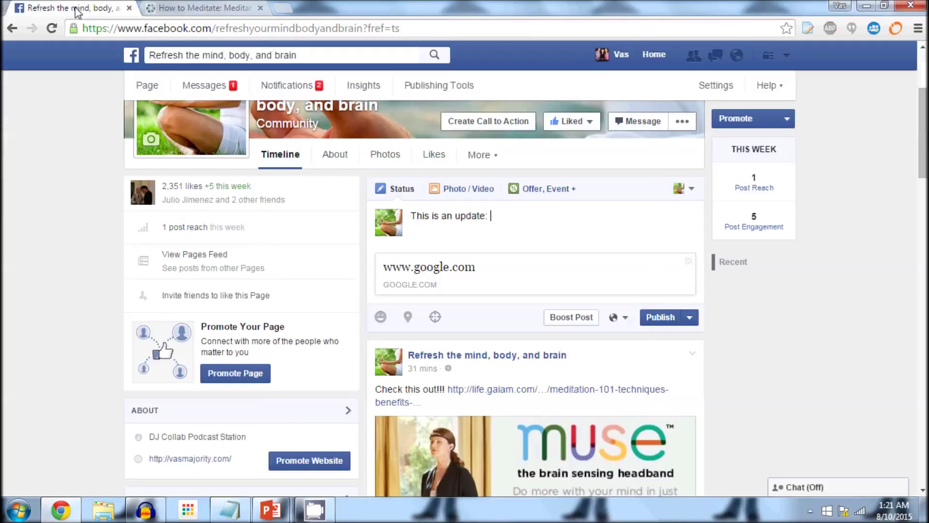
{"action": "right_click", "coordinate": [523, 213]}
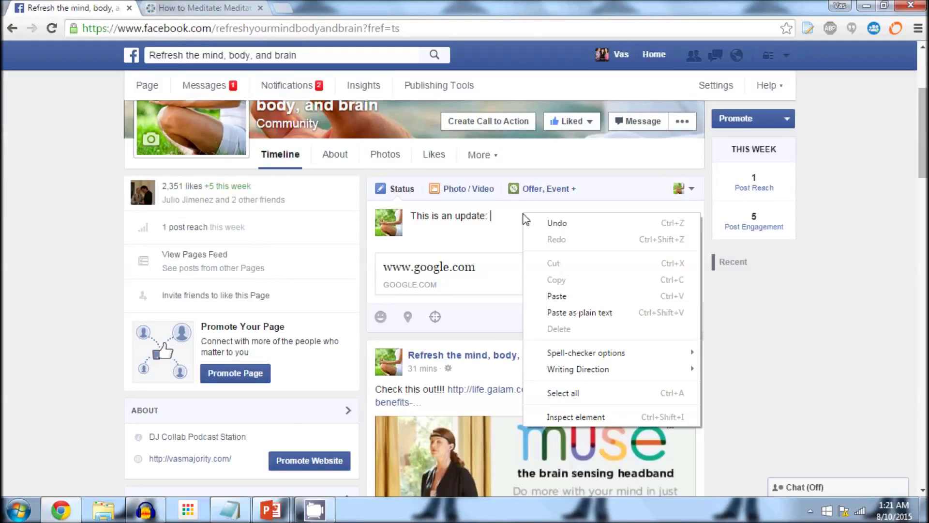
{"action": "left_click", "coordinate": [568, 293]}
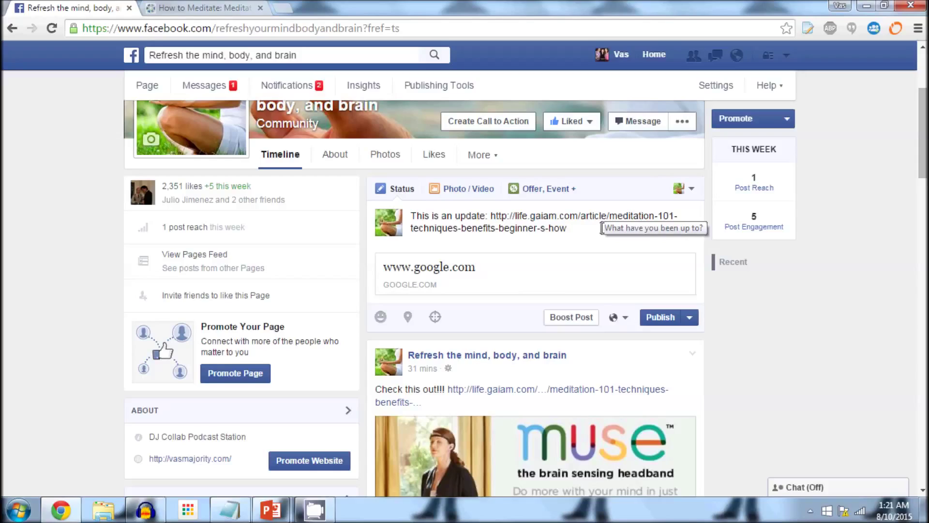
Step: Rewrite the status as "THIS TAKES TOO LONG!!!" and replace that with "How do I make $$ with this fan page?!!!!"
{"action": "key", "text": "ctrl+a"}
{"action": "type", "text": "THIS "}
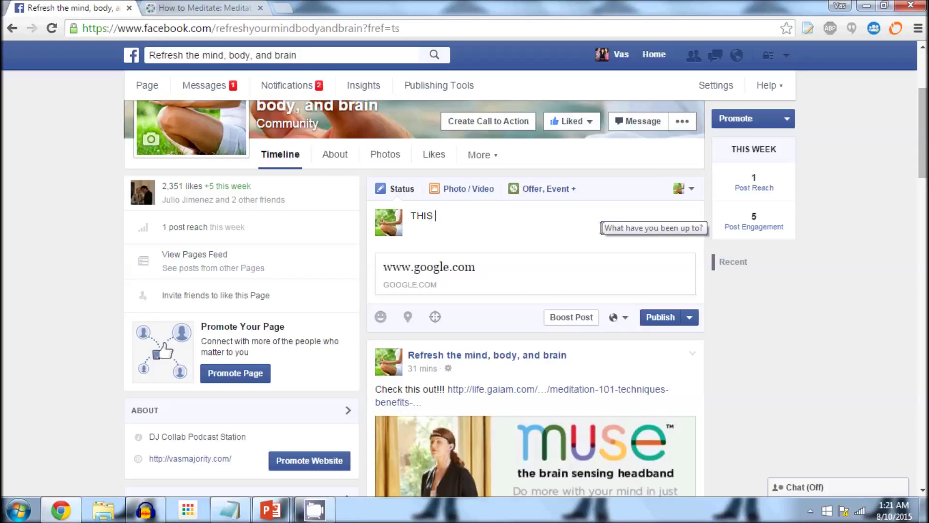
{"action": "type", "text": "TAKES TOO LONG!!!"}
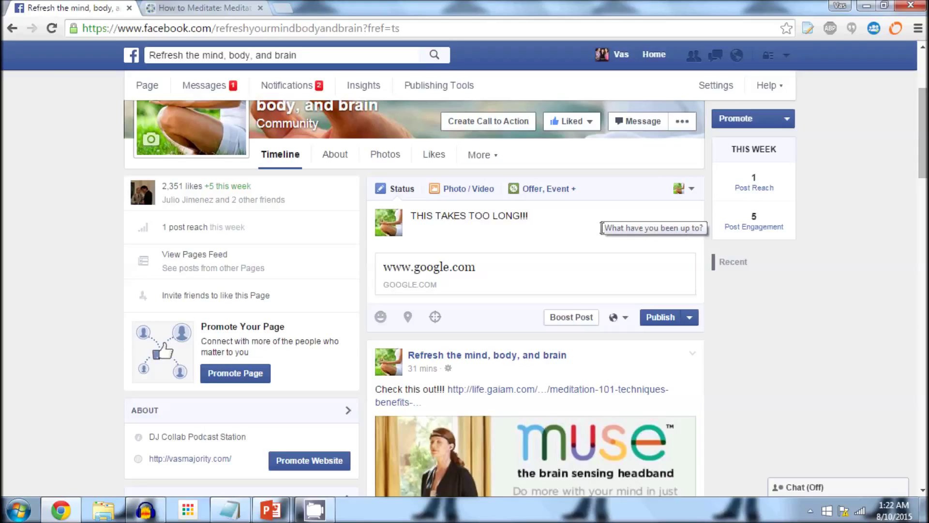
{"action": "key", "text": "ctrl+a"}
{"action": "type", "text": "How do I make"}
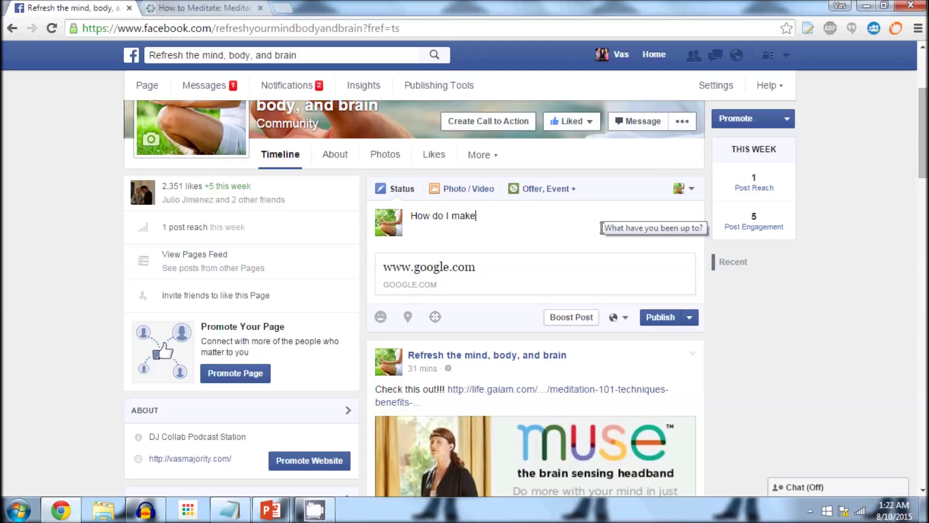
{"action": "type", "text": " $$ with this fan p"}
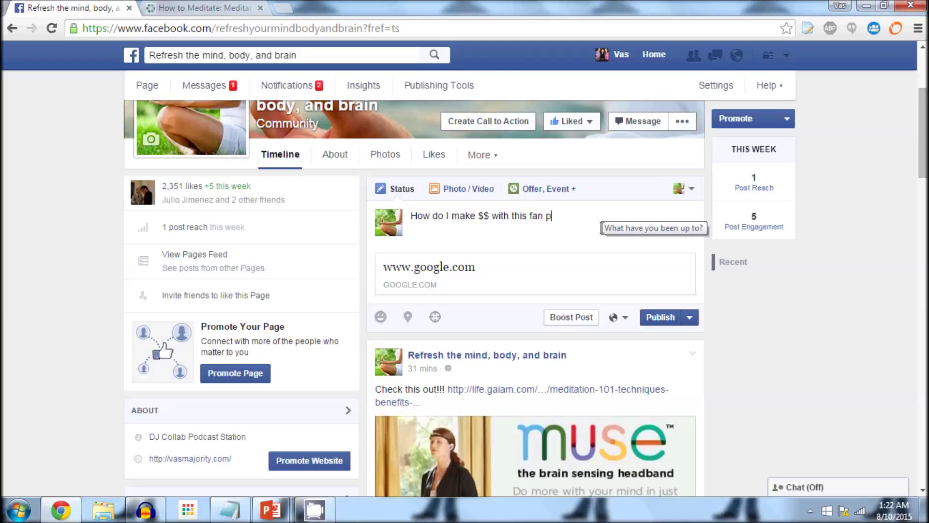
{"action": "type", "text": "age?!!!!"}
Step: Replace the whole status text with "Like so:"
{"action": "key", "text": "ctrl+a"}
{"action": "type", "text": "Like so:"}
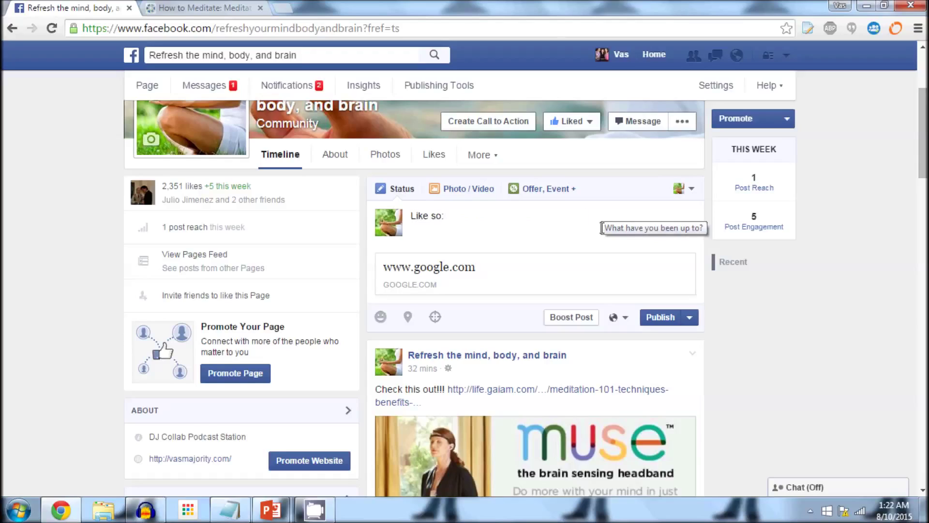
Step: Launch Qilio, log in to Facebook with the account password, and maximize the Qilio window
{"action": "left_click", "coordinate": [18, 509]}
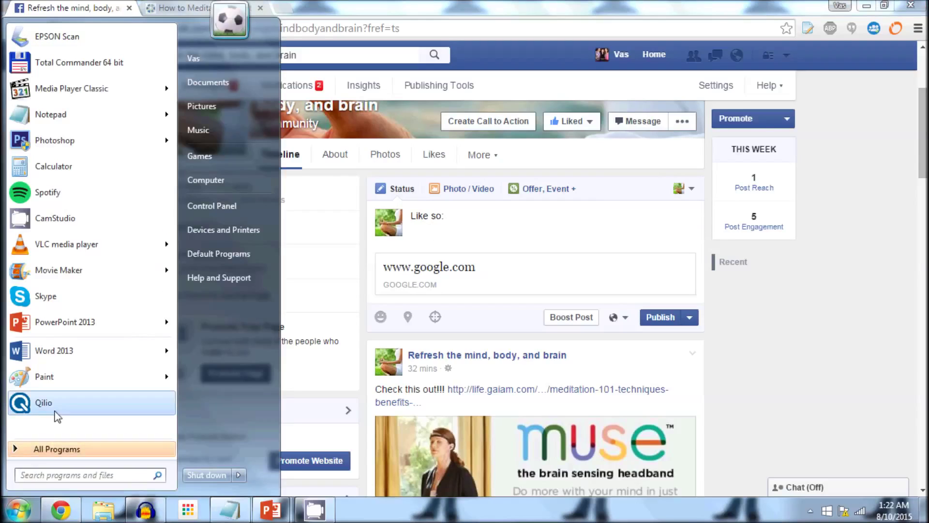
{"action": "left_click", "coordinate": [59, 405]}
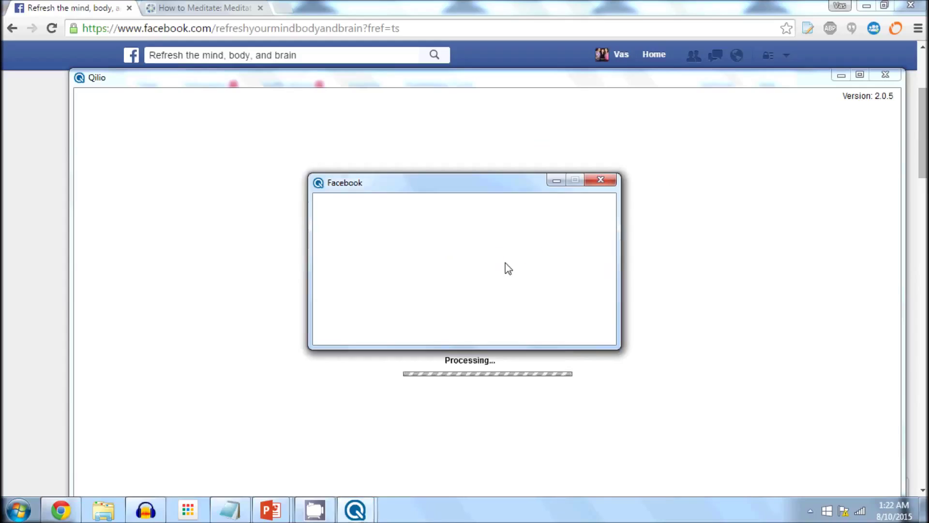
{"action": "left_click", "coordinate": [508, 280]}
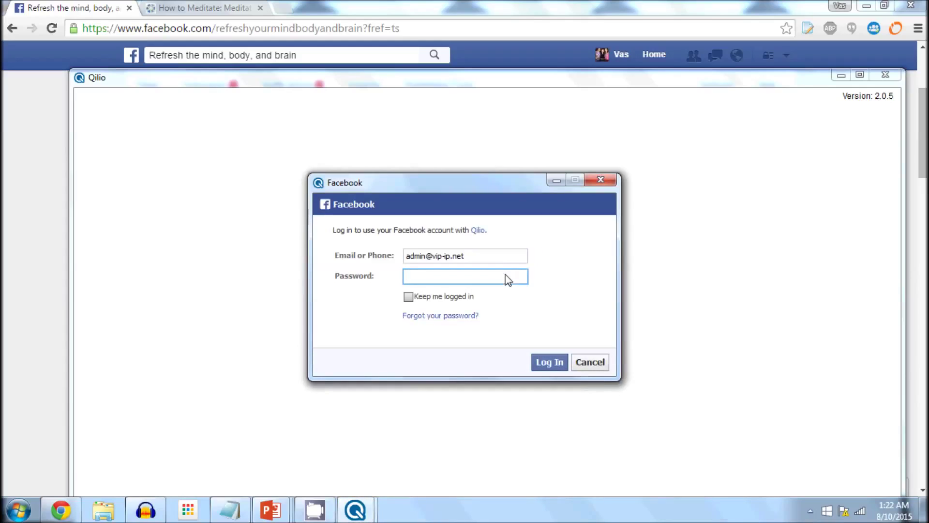
{"action": "type", "text": "********"}
{"action": "left_click", "coordinate": [551, 367]}
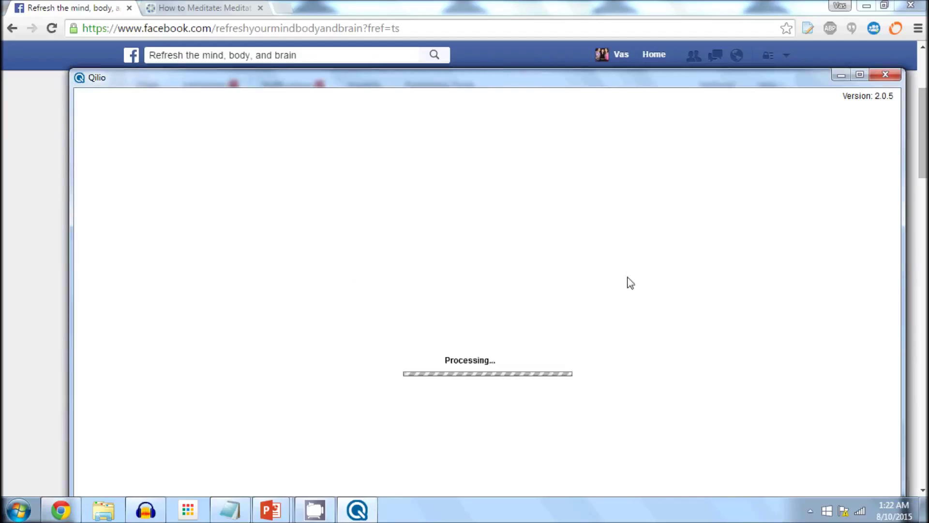
{"action": "left_click", "coordinate": [857, 76]}
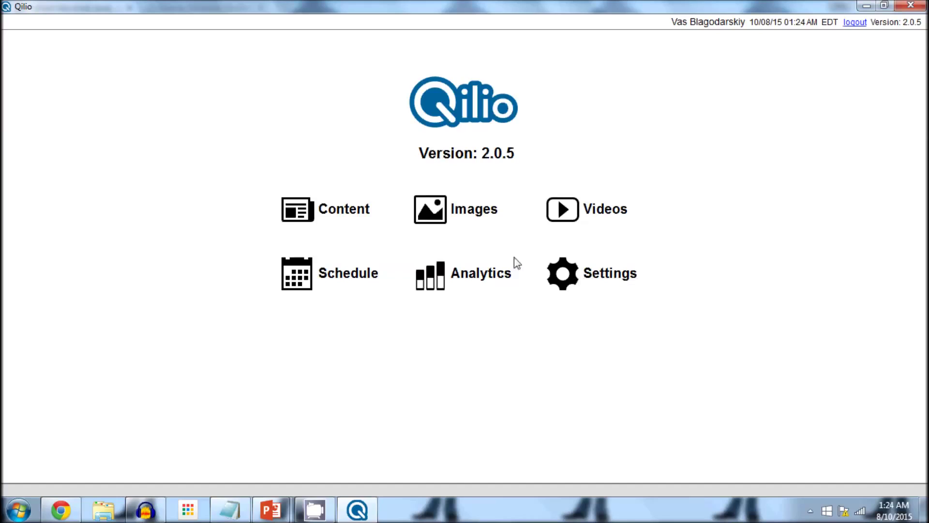
Step: Open the Content section and choose "Refresh the mind, body, and brain" as the fan page
{"action": "left_click", "coordinate": [347, 217]}
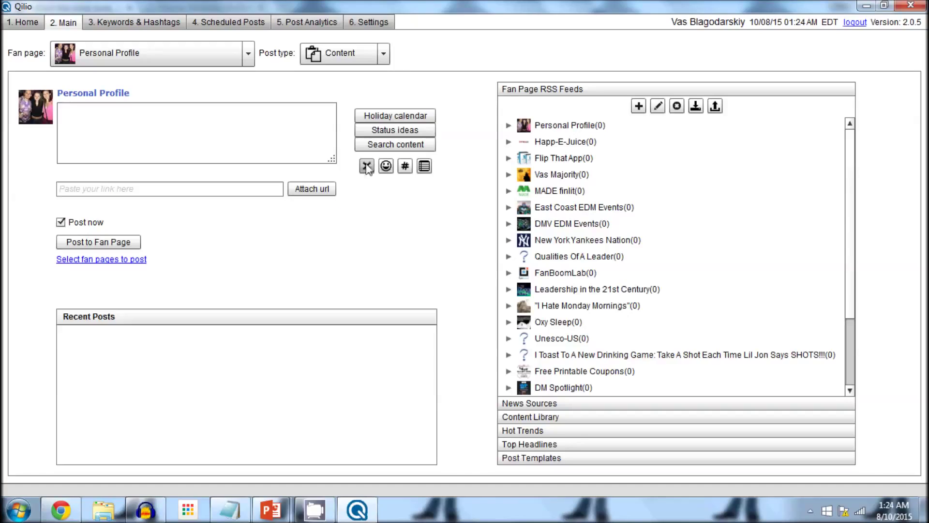
{"action": "left_click", "coordinate": [380, 55]}
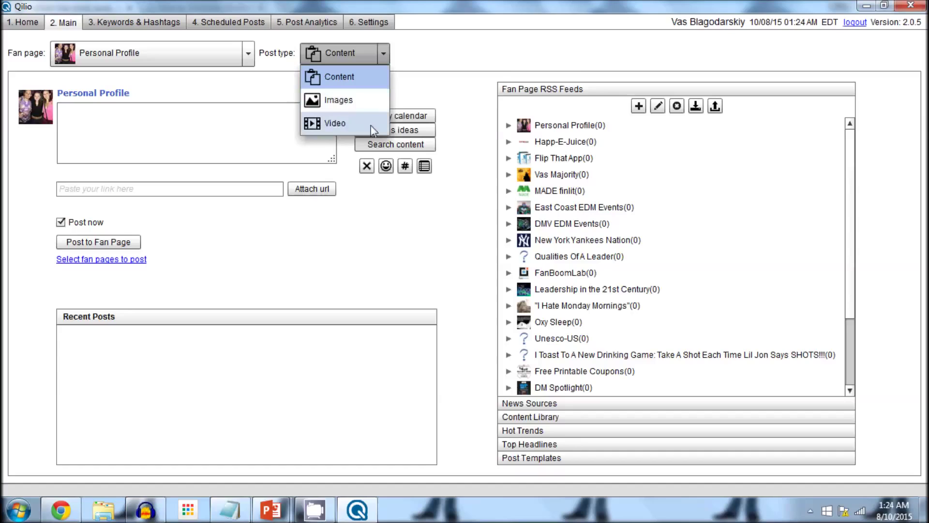
{"action": "left_click", "coordinate": [384, 57]}
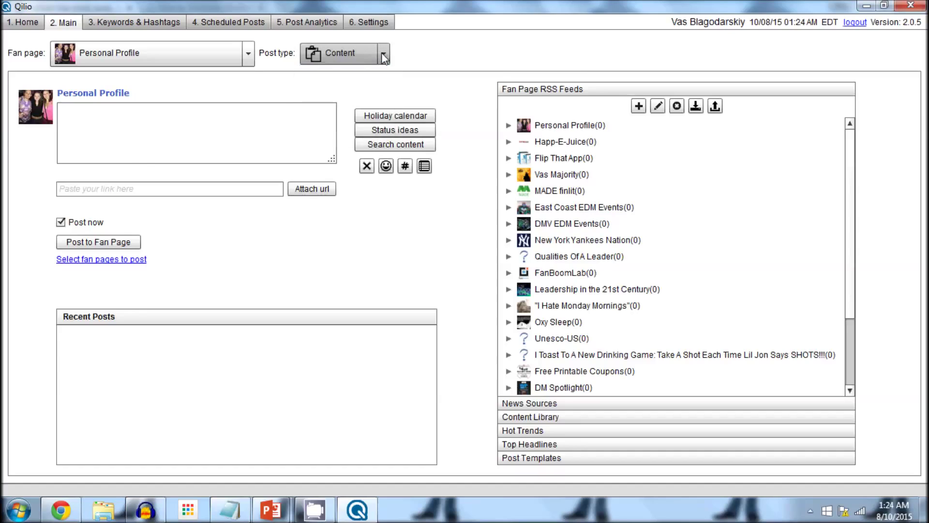
{"action": "left_click", "coordinate": [251, 57]}
{"action": "scroll", "coordinate": [251, 103], "scroll_direction": "down", "scroll_amount": 15}
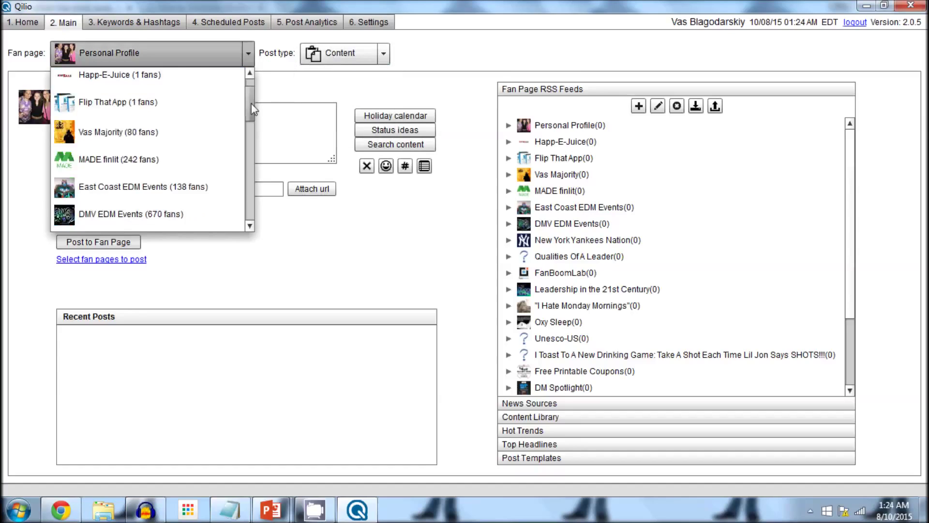
{"action": "scroll", "coordinate": [236, 201], "scroll_direction": "down", "scroll_amount": 1}
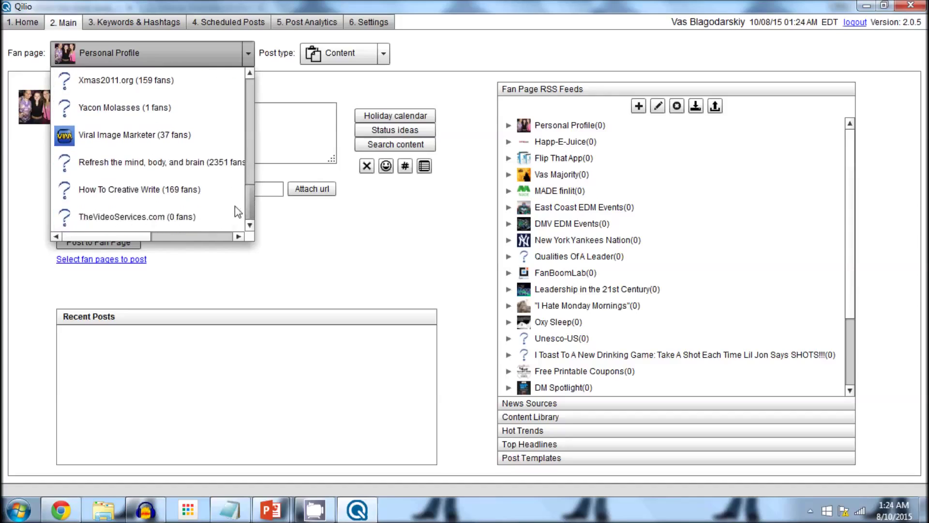
{"action": "scroll", "coordinate": [252, 202], "scroll_direction": "up", "scroll_amount": 1}
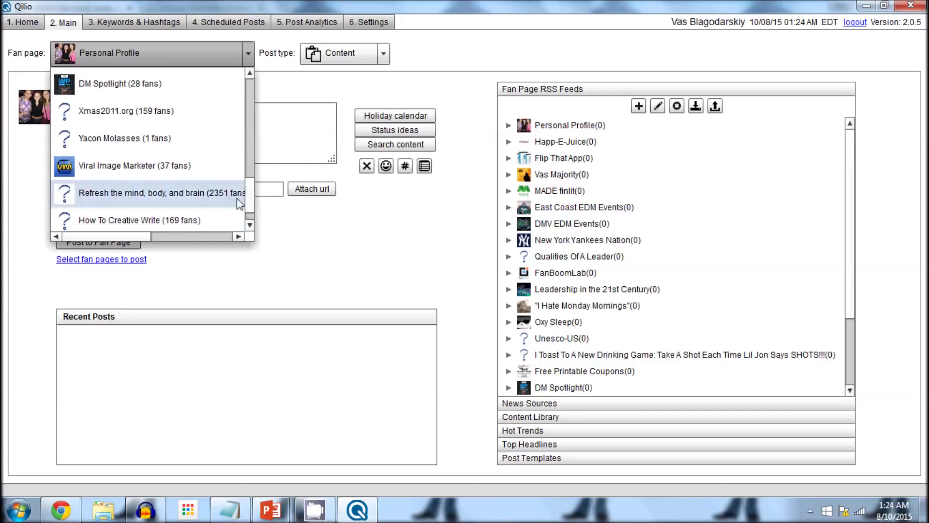
{"action": "left_click", "coordinate": [160, 192]}
Step: Review the available post types for the fan page and keep Content selected
{"action": "left_click", "coordinate": [384, 57]}
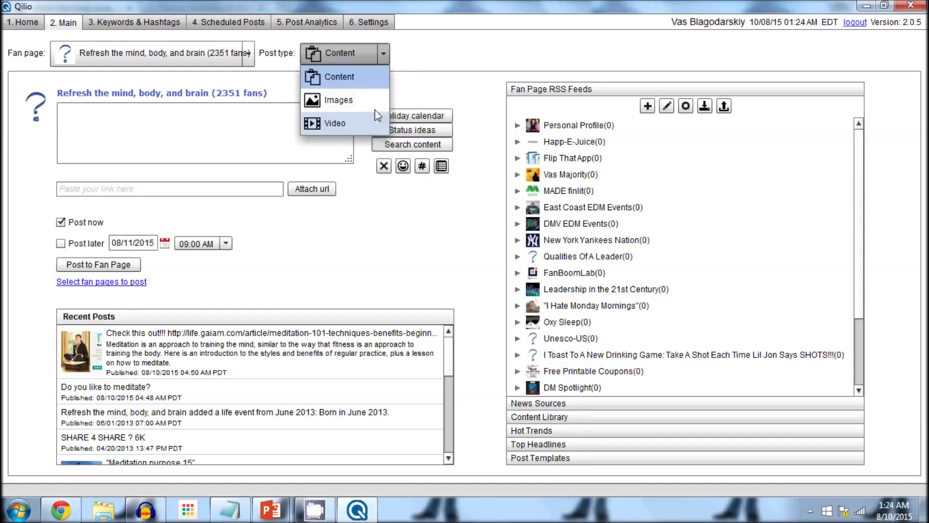
{"action": "left_click", "coordinate": [378, 85]}
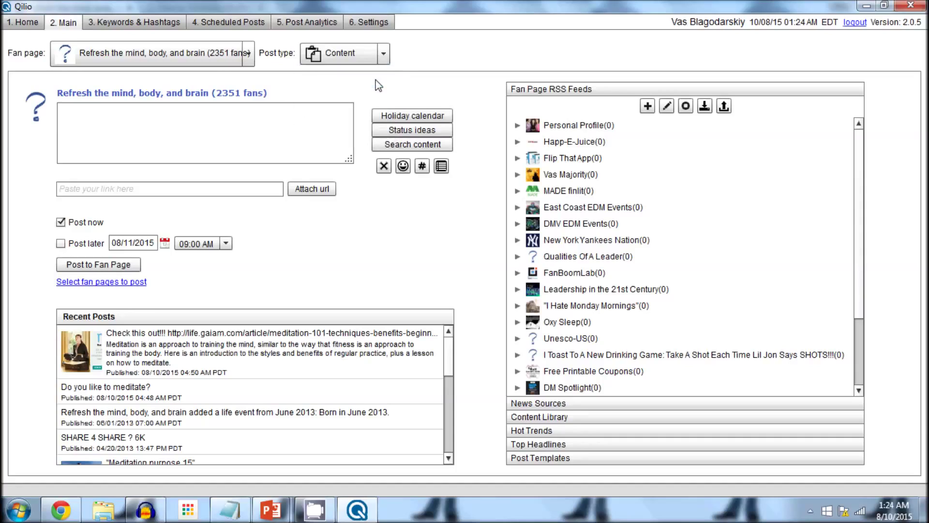
{"action": "left_click", "coordinate": [383, 54]}
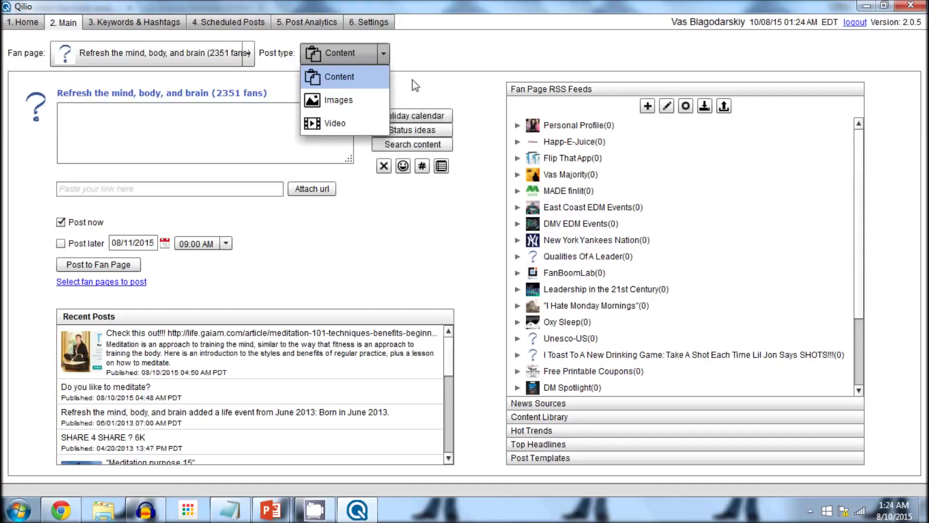
{"action": "left_click", "coordinate": [359, 81]}
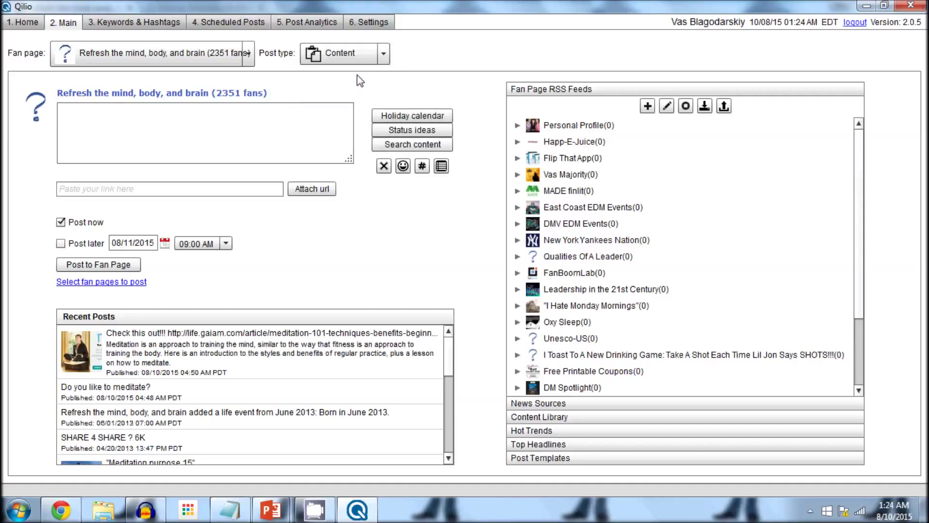
Step: Write "...... WHAT SHOULD I POST?!! ughhhh" as the post text and clear it again
{"action": "left_click", "coordinate": [309, 127]}
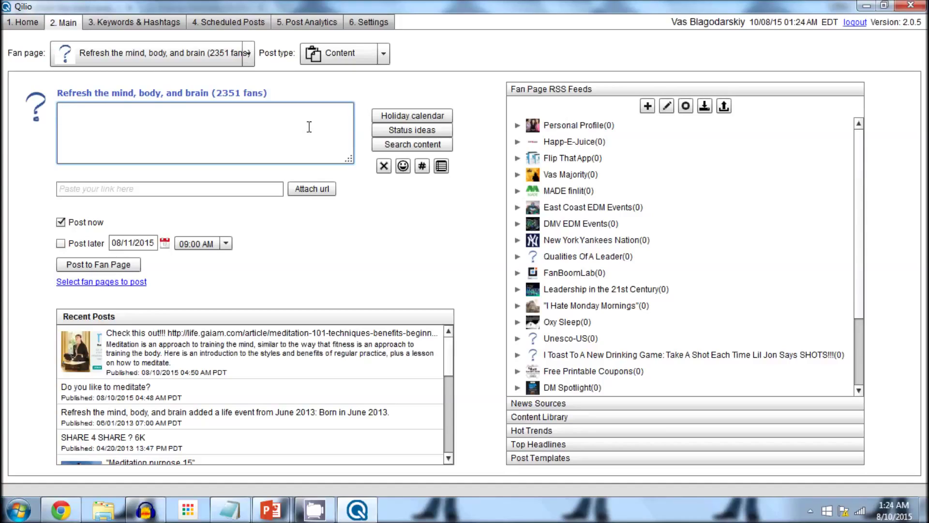
{"action": "type", "text": "...... WHAT SHOULD I POST?"}
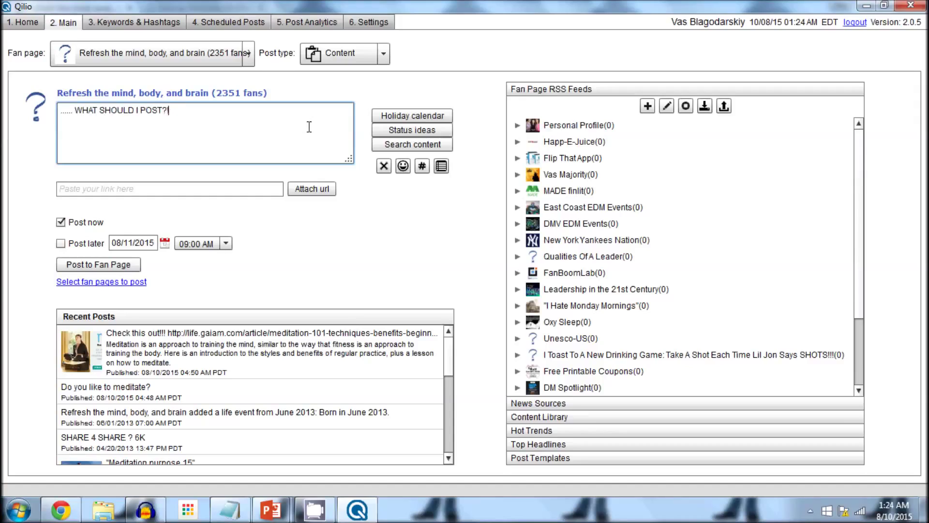
{"action": "type", "text": "! ughhhh"}
{"action": "left_click", "coordinate": [383, 167]}
Step: Enter "Hi fans!" as the text of the fan page post
{"action": "left_click", "coordinate": [278, 126]}
{"action": "type", "text": "Hi fans!"}
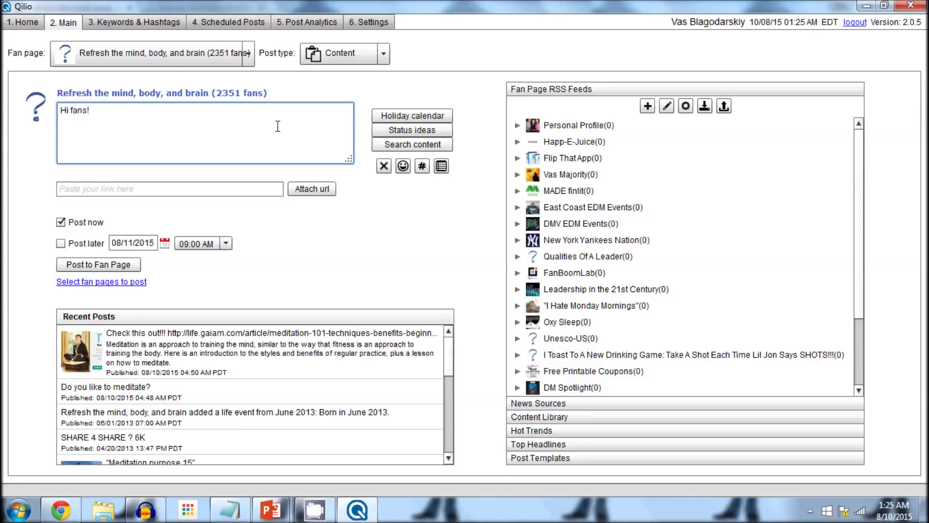
Step: Look over the top headlines and the post templates, and clear the "Hi fans!" post text
{"action": "key", "text": "ctrl+a"}
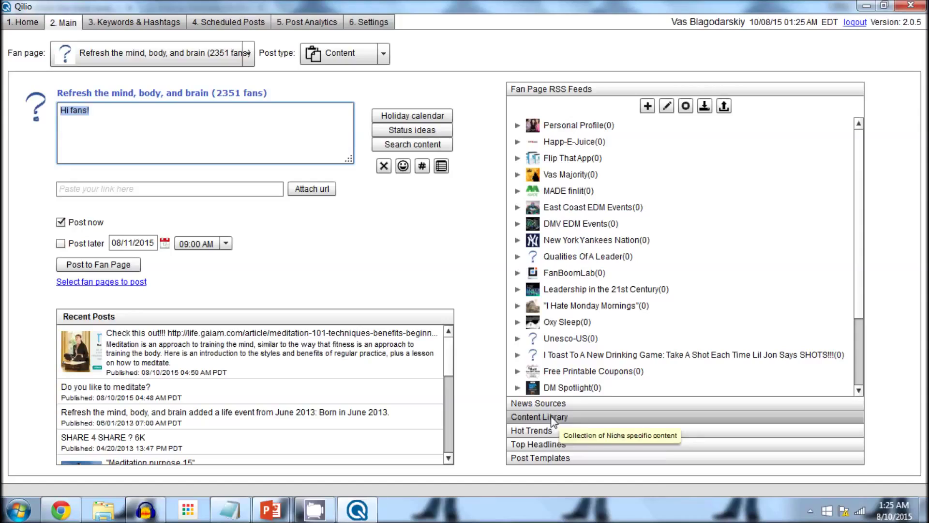
{"action": "left_click", "coordinate": [552, 444]}
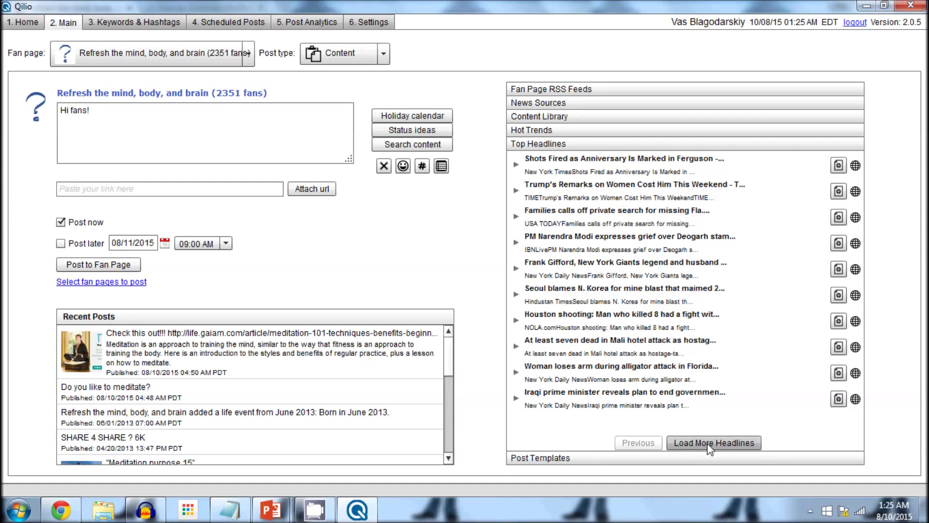
{"action": "left_click", "coordinate": [529, 459]}
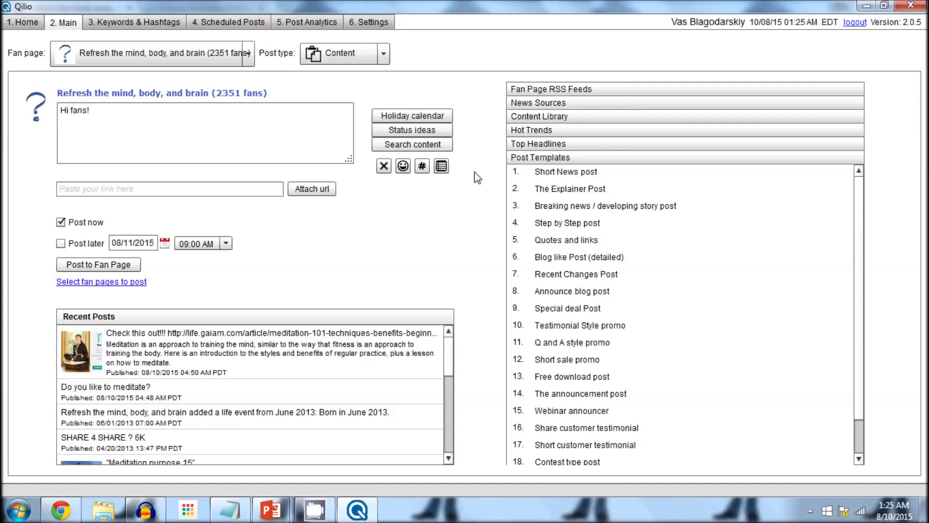
{"action": "left_click", "coordinate": [385, 167]}
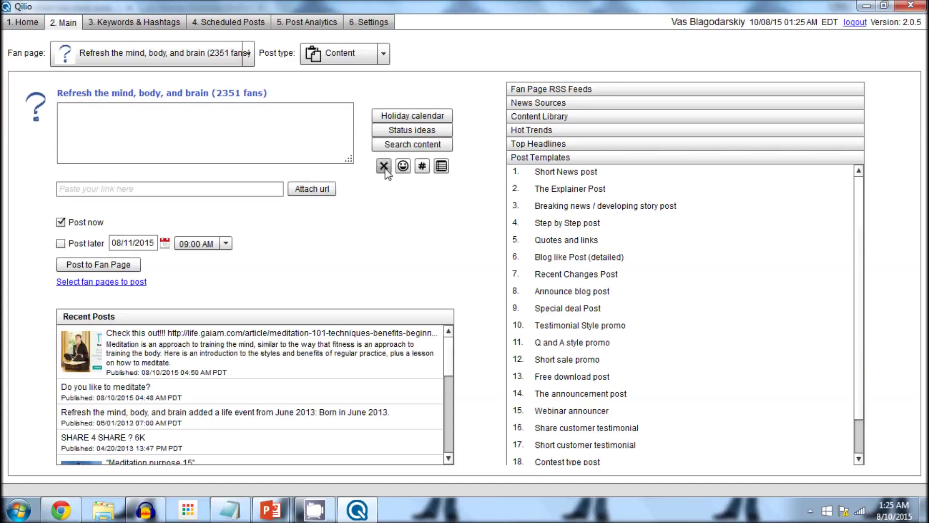
Step: Insert the status idea "I do my best proofreading right after I hit send." from the Facebook Status Collection and clear it again
{"action": "left_click", "coordinate": [398, 131]}
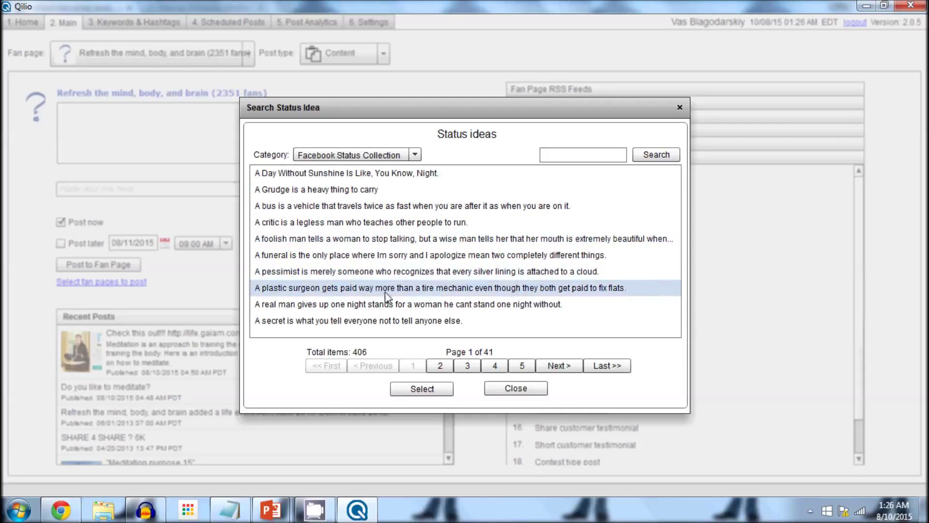
{"action": "left_click", "coordinate": [440, 366]}
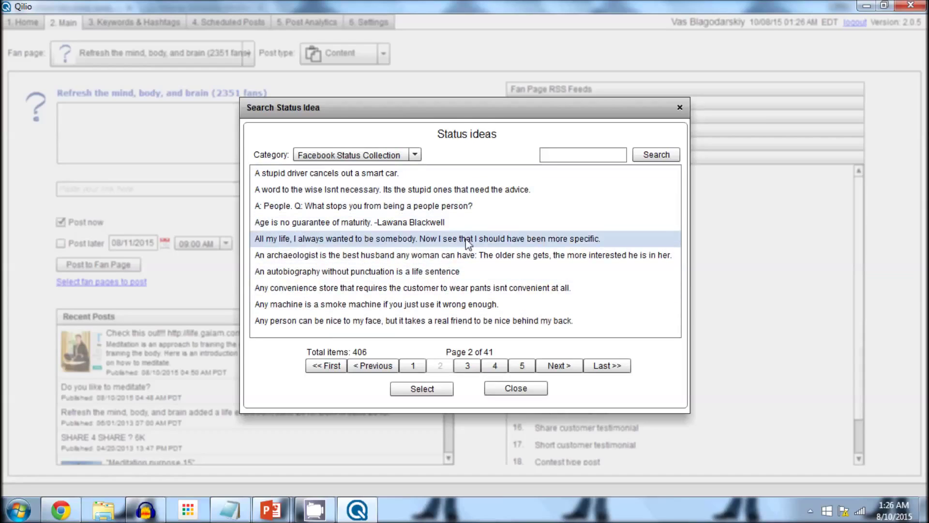
{"action": "left_click", "coordinate": [467, 366]}
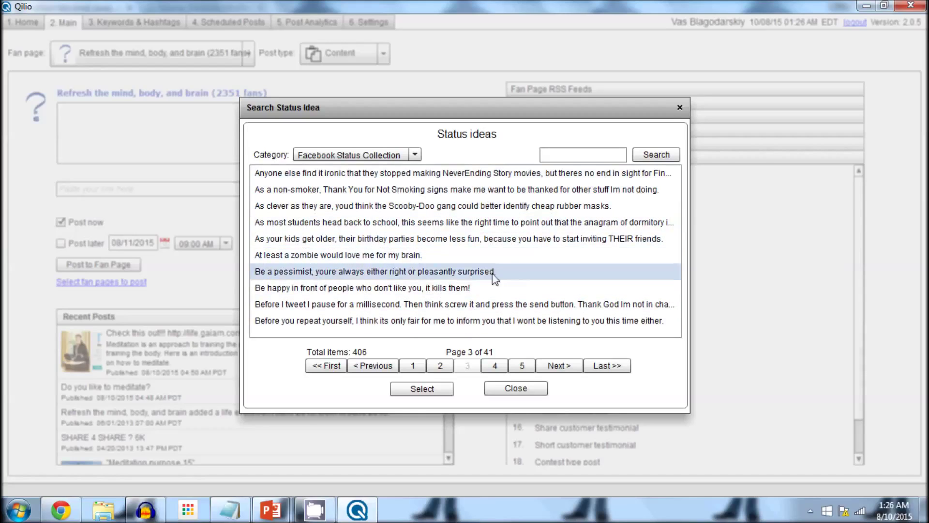
{"action": "left_click", "coordinate": [494, 365]}
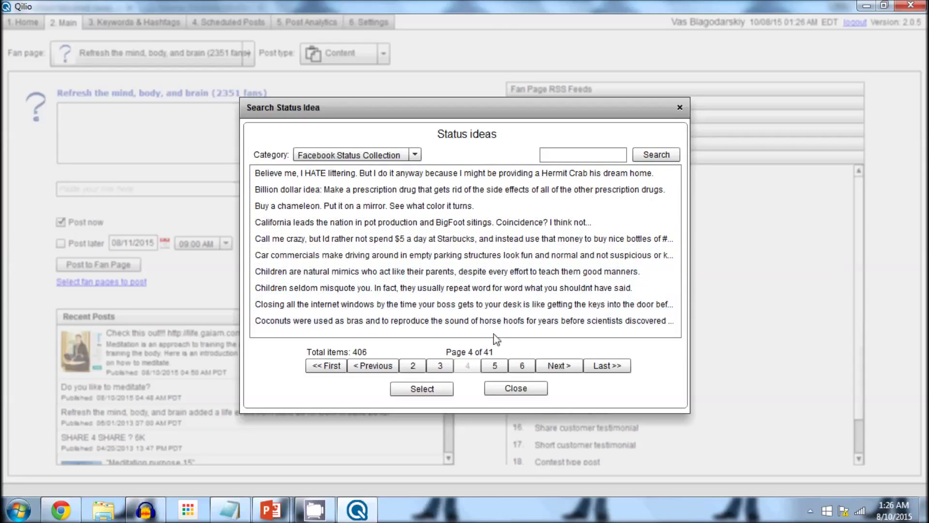
{"action": "left_click", "coordinate": [495, 367]}
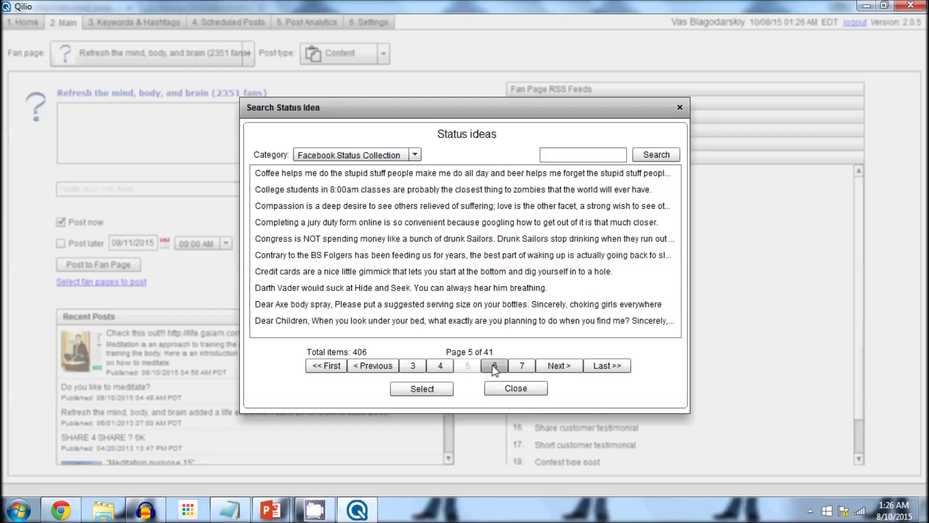
{"action": "left_click", "coordinate": [492, 365]}
{"action": "left_click", "coordinate": [492, 365]}
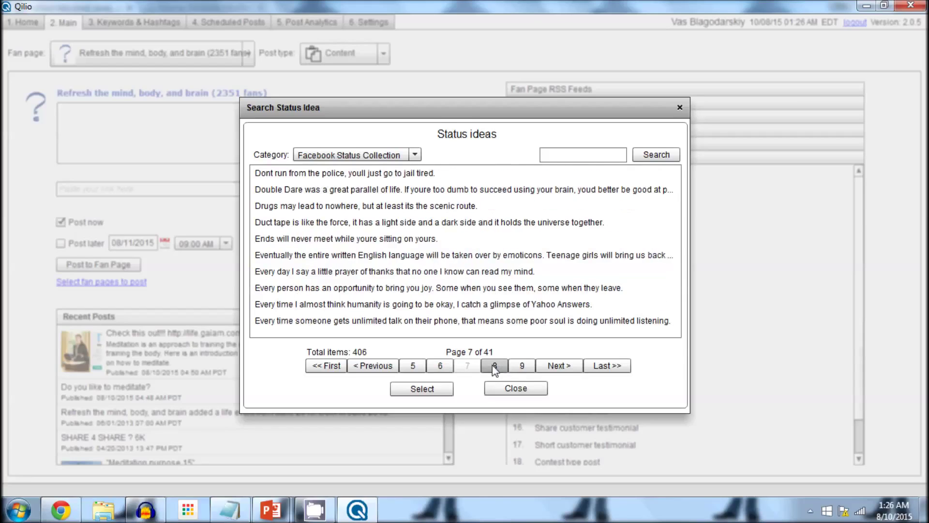
{"action": "left_click", "coordinate": [492, 365]}
{"action": "left_click", "coordinate": [494, 365]}
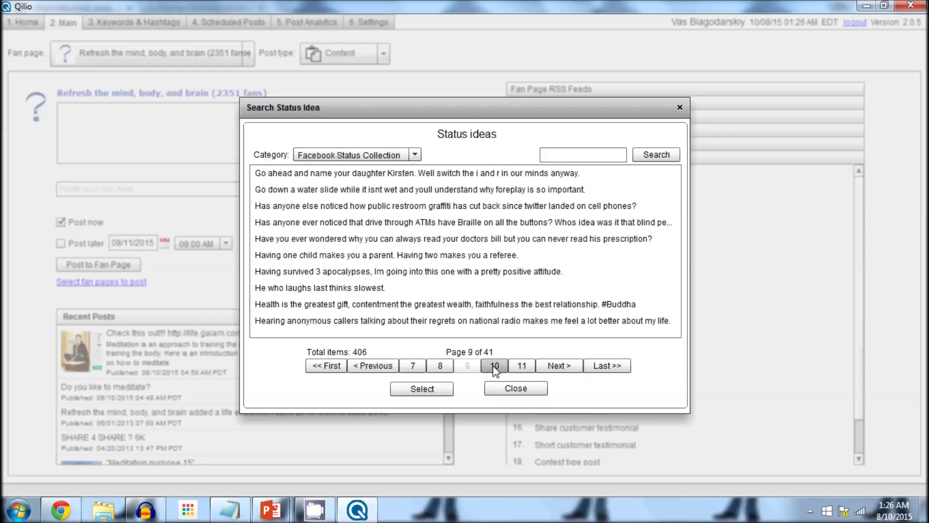
{"action": "left_click", "coordinate": [494, 365]}
{"action": "left_click", "coordinate": [494, 365]}
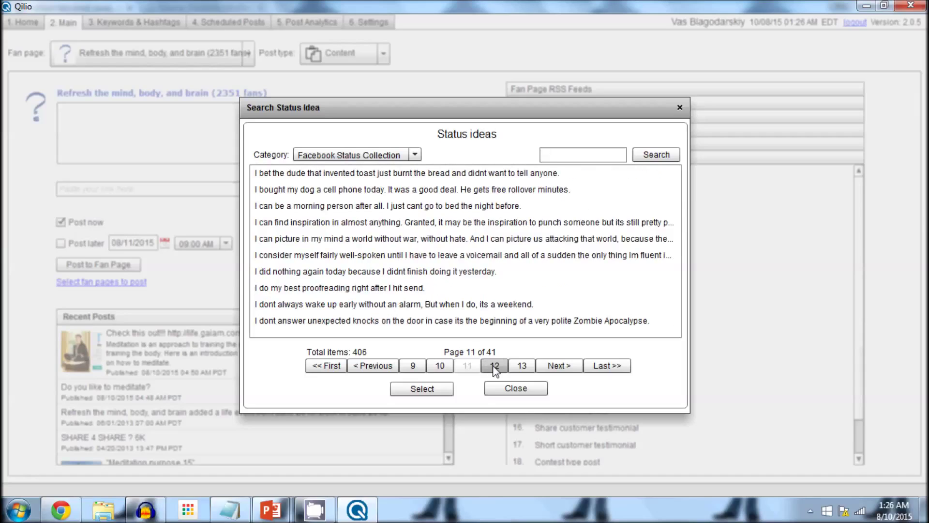
{"action": "double_click", "coordinate": [440, 289]}
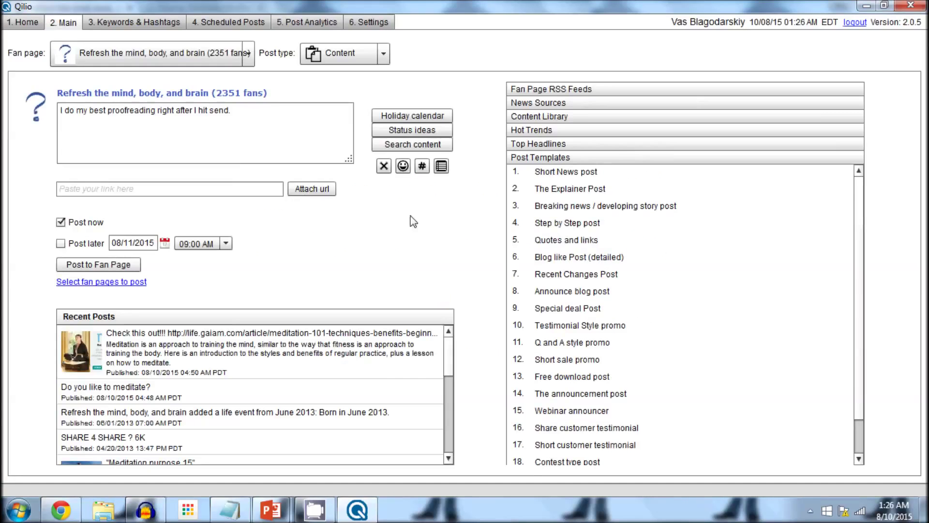
{"action": "left_click", "coordinate": [384, 166]}
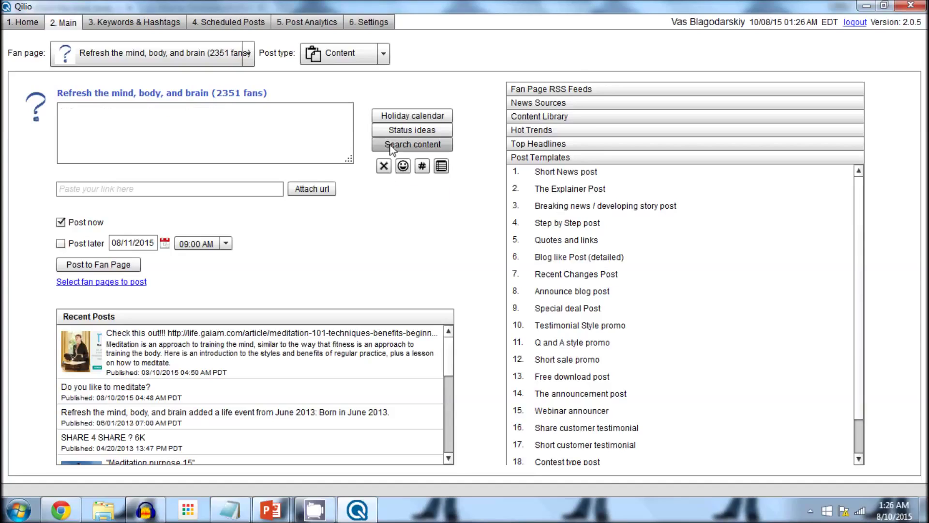
Step: Search Google News content ideas for "meditation" and view the Huffington Post article "What to Do With Your Mind During Meditation"
{"action": "left_click", "coordinate": [391, 144]}
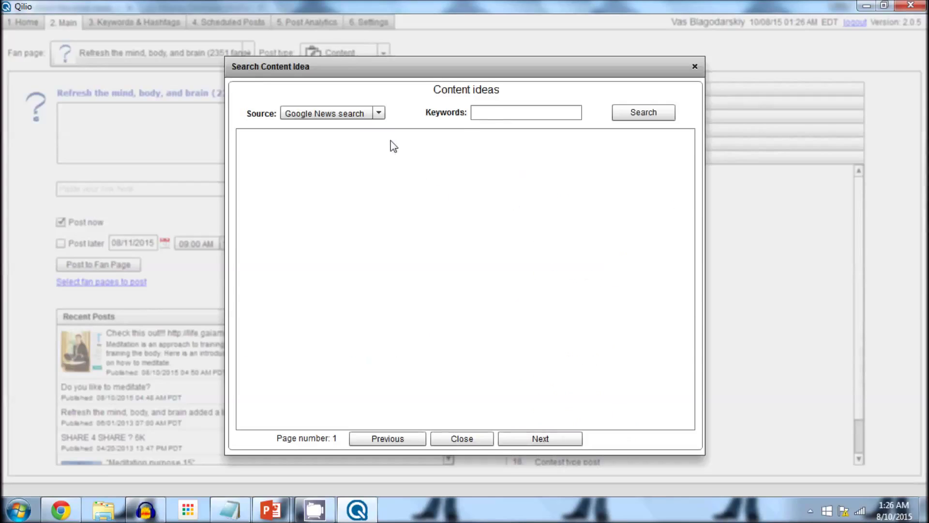
{"action": "left_click", "coordinate": [491, 115]}
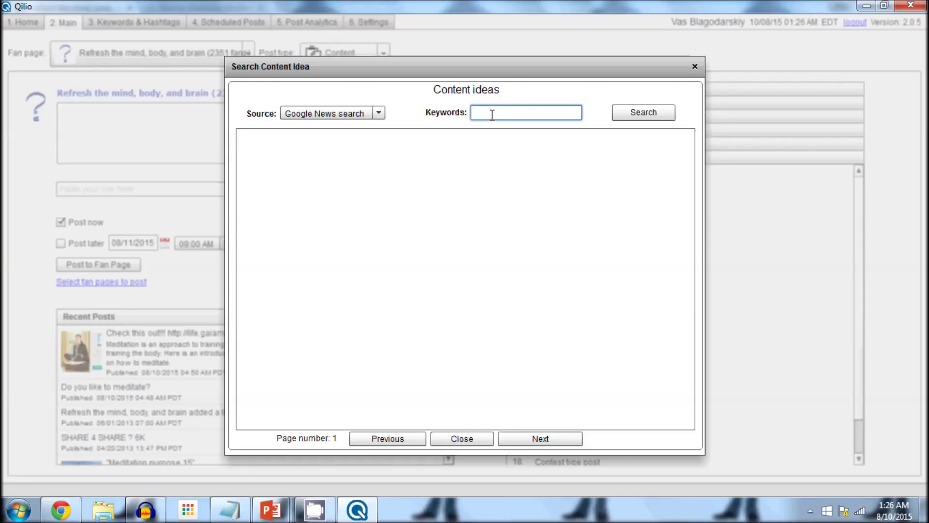
{"action": "type", "text": "meditation"}
{"action": "left_click", "coordinate": [638, 121]}
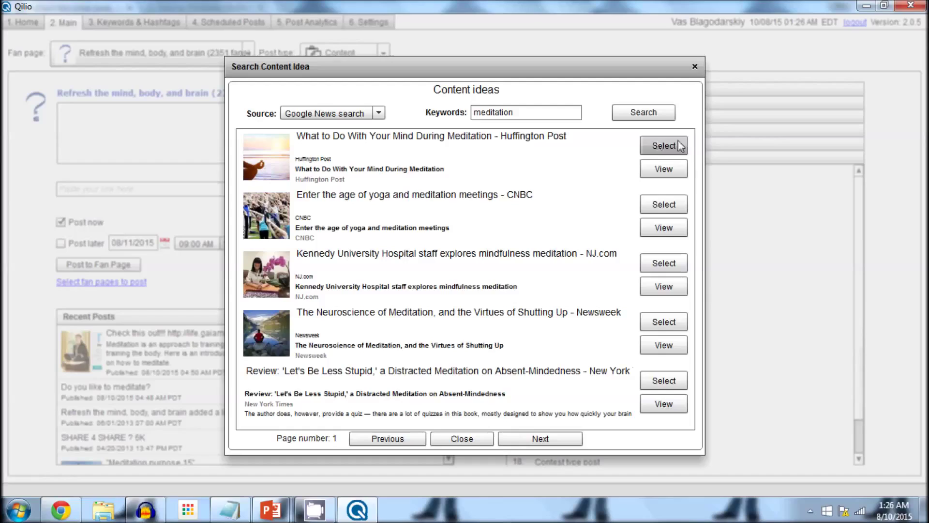
{"action": "left_click", "coordinate": [678, 176]}
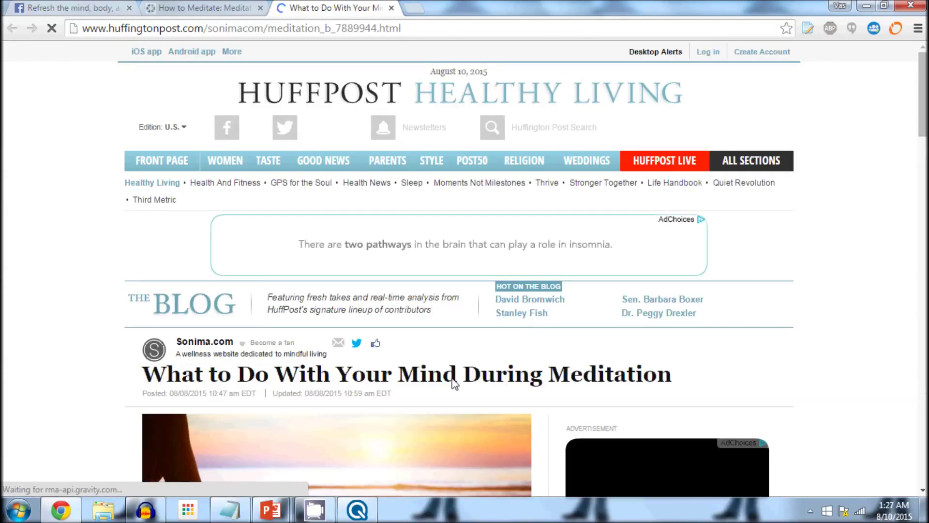
{"action": "left_click", "coordinate": [366, 507]}
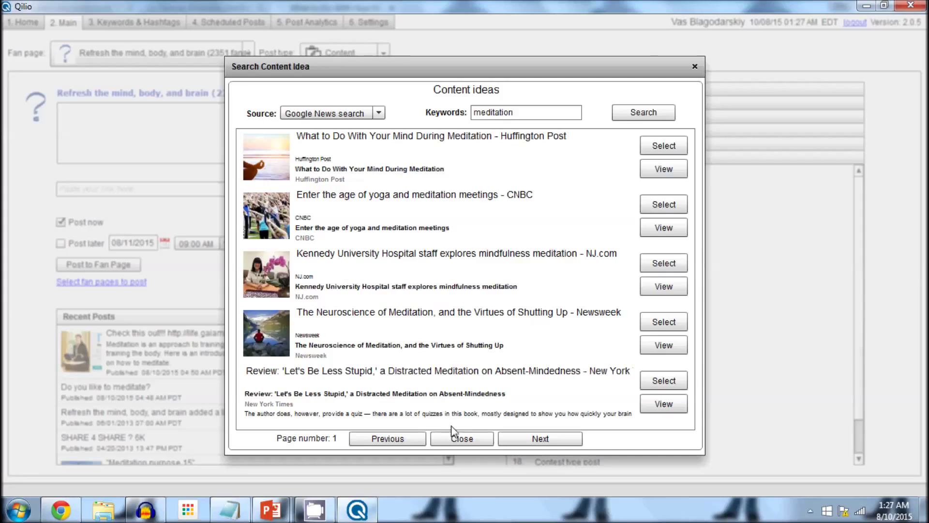
Step: Use the Huffington Post meditation article as the post's link and write "This is so insughtful!" as its text
{"action": "left_click", "coordinate": [664, 146]}
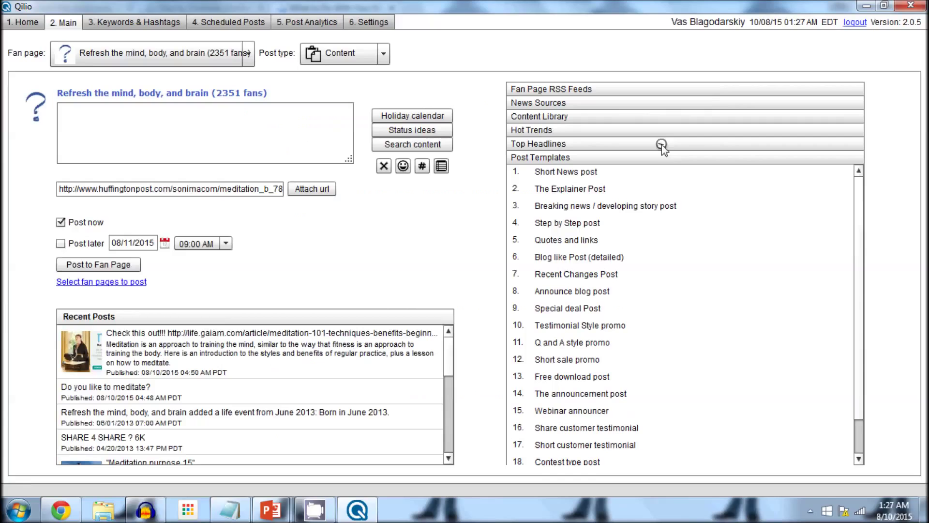
{"action": "left_click", "coordinate": [269, 146]}
{"action": "type", "text": "This is so insughtful!"}
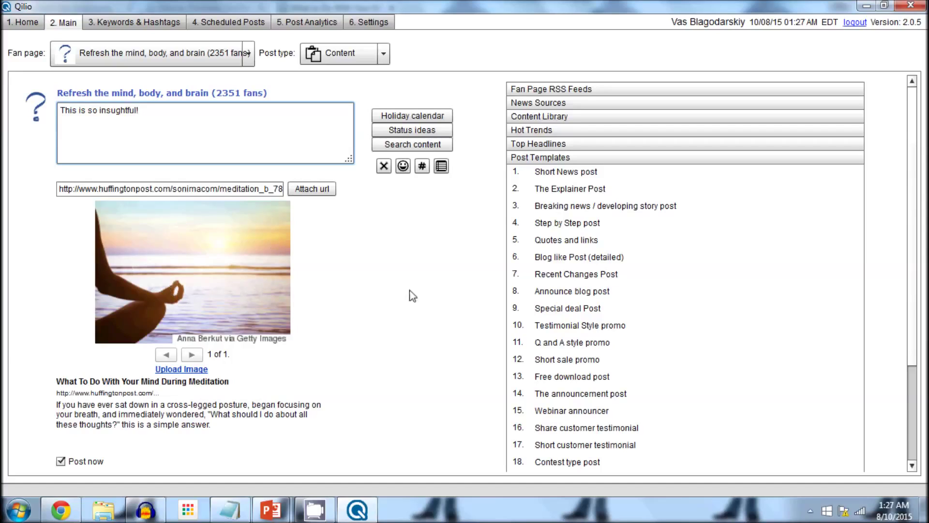
Step: Set the post to be published later, checking the date and time choices, and clear the article draft
{"action": "scroll", "coordinate": [915, 174], "scroll_direction": "down", "scroll_amount": 2}
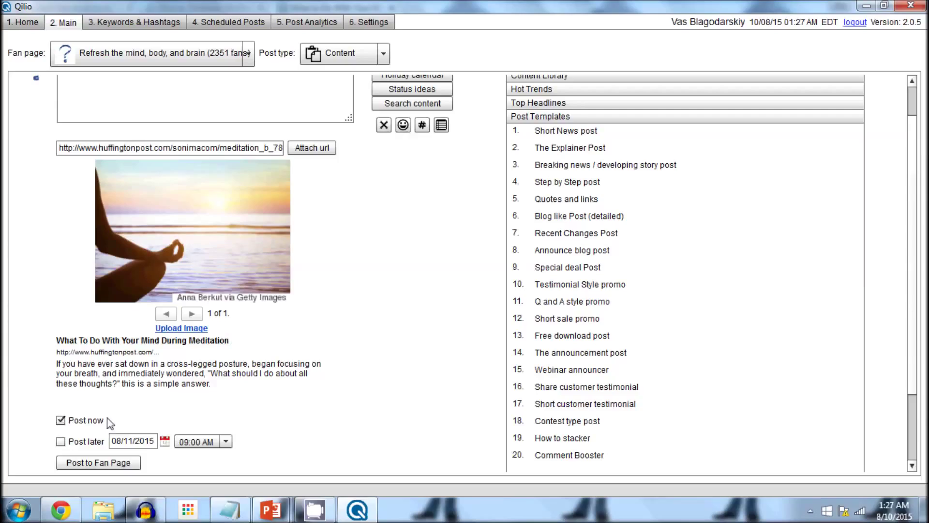
{"action": "left_click", "coordinate": [60, 441]}
{"action": "left_click", "coordinate": [140, 443]}
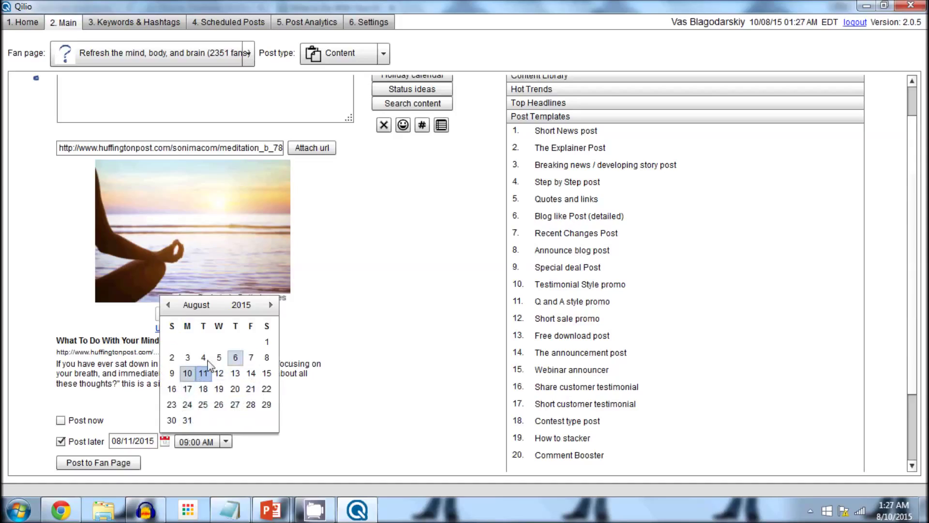
{"action": "left_click", "coordinate": [308, 408]}
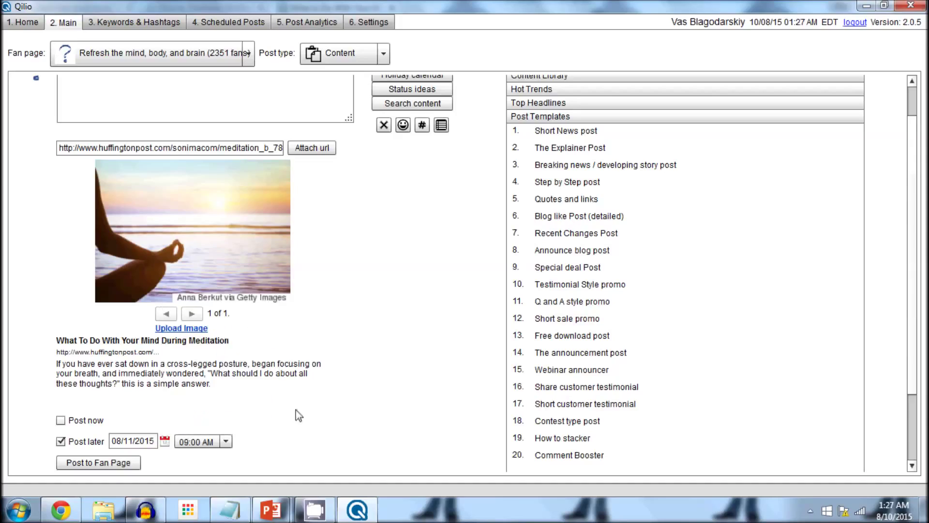
{"action": "left_click", "coordinate": [226, 441]}
{"action": "mouse_move", "coordinate": [231, 385]}
{"action": "left_mouse_down"}
{"action": "mouse_move", "coordinate": [232, 423]}
{"action": "mouse_move", "coordinate": [232, 402]}
{"action": "left_mouse_up"}
{"action": "left_click", "coordinate": [331, 416]}
{"action": "left_click", "coordinate": [383, 125]}
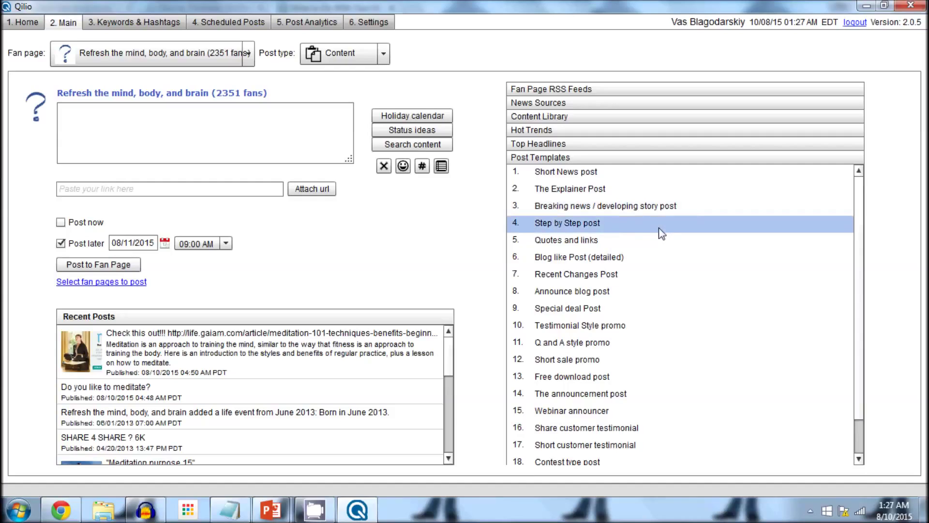
Step: Load the Step by Step post template, replace its headline placeholder with "learn to meditate in just 5 minutes!" and clear the post
{"action": "left_click", "coordinate": [572, 227]}
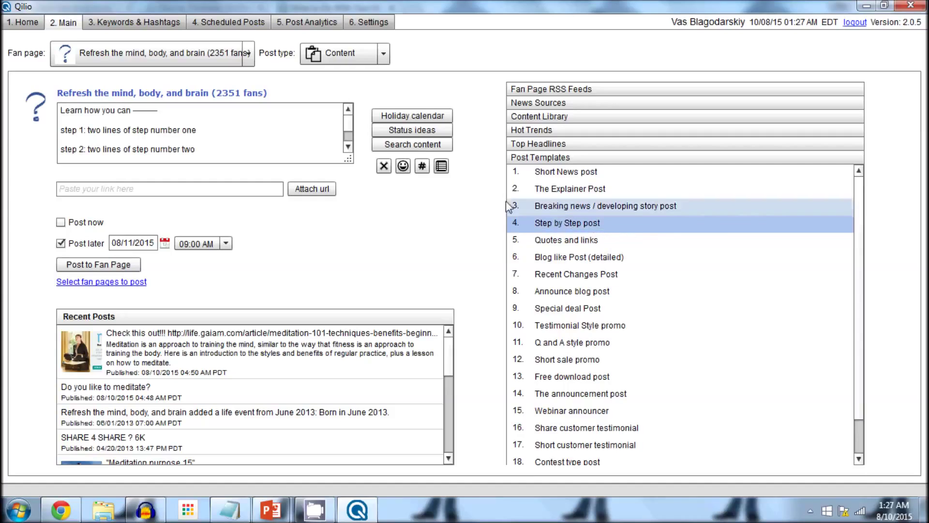
{"action": "left_click", "coordinate": [207, 115]}
{"action": "key", "text": "shift+Left"}
{"action": "key", "text": "shift+Left"}
{"action": "key", "text": "shift+Left"}
{"action": "key", "text": "shift+Left"}
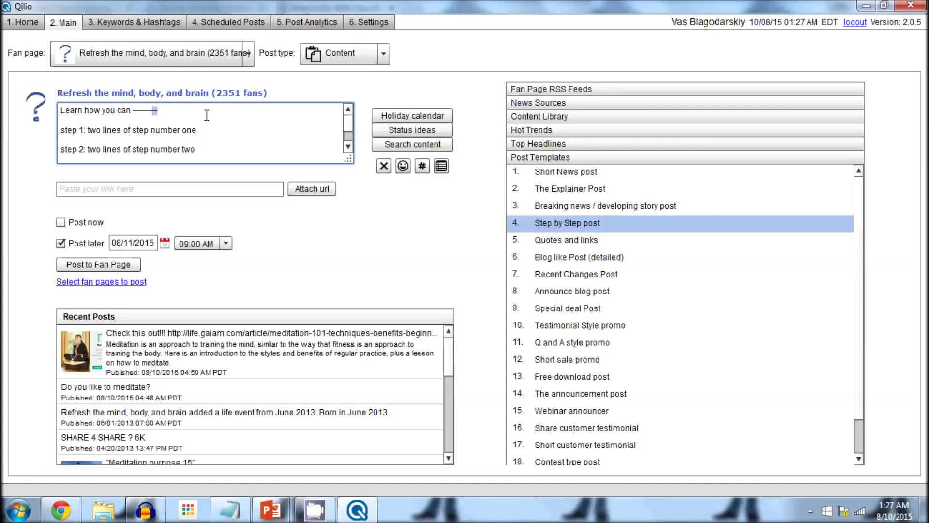
{"action": "type", "text": "learn to meditate in just 5 minutes!"}
{"action": "left_click_drag", "start_coordinate": [346, 126], "coordinate": [349, 143]}
{"action": "left_click", "coordinate": [384, 166]}
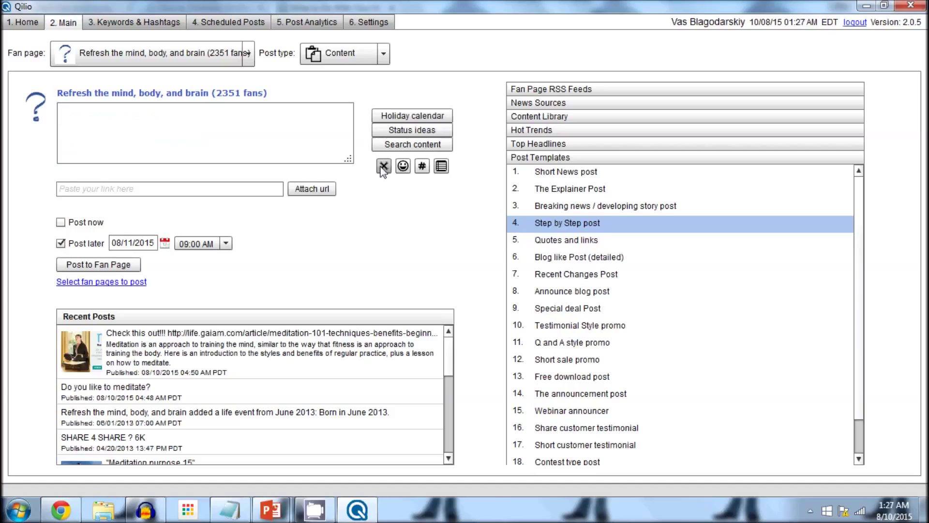
Step: Try templates from Blog like Post, Free download post and Webinar announcer through Quotes and links and Breaking news, and clear the post
{"action": "left_click", "coordinate": [629, 258]}
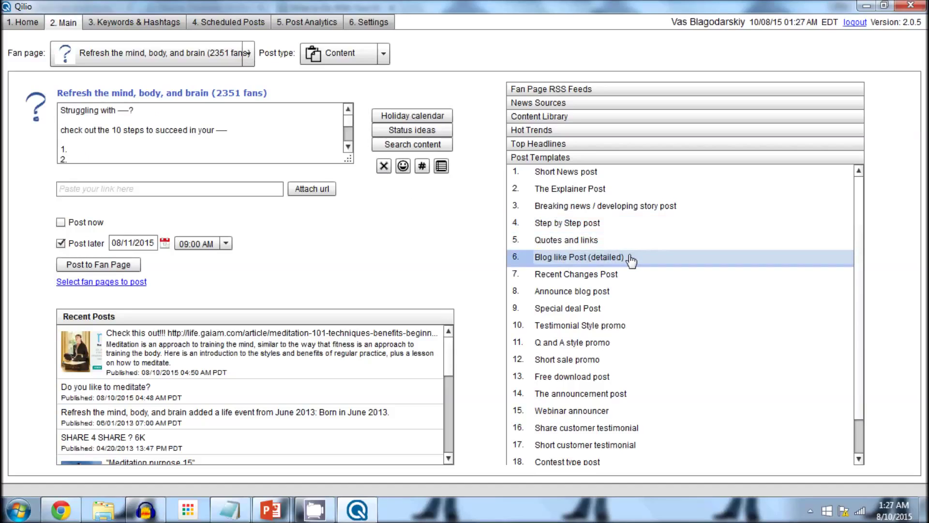
{"action": "left_click", "coordinate": [607, 380]}
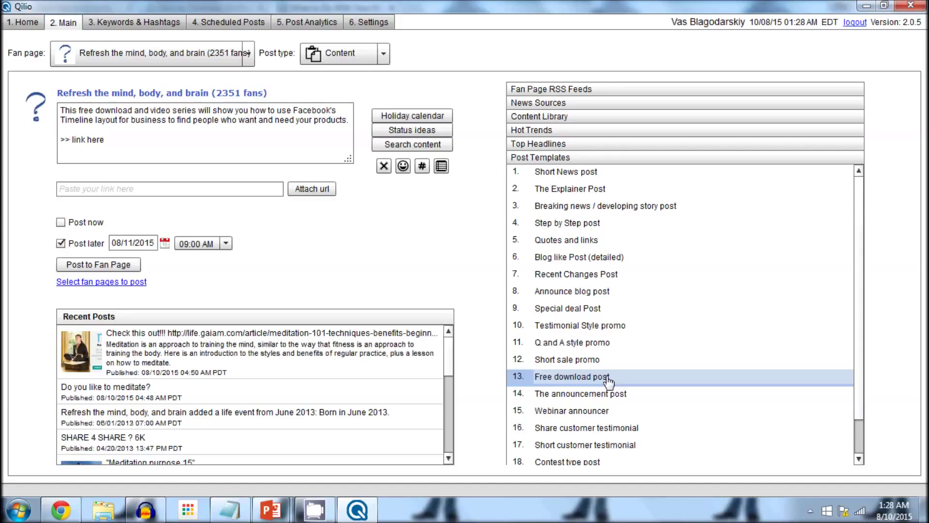
{"action": "left_click", "coordinate": [608, 411]}
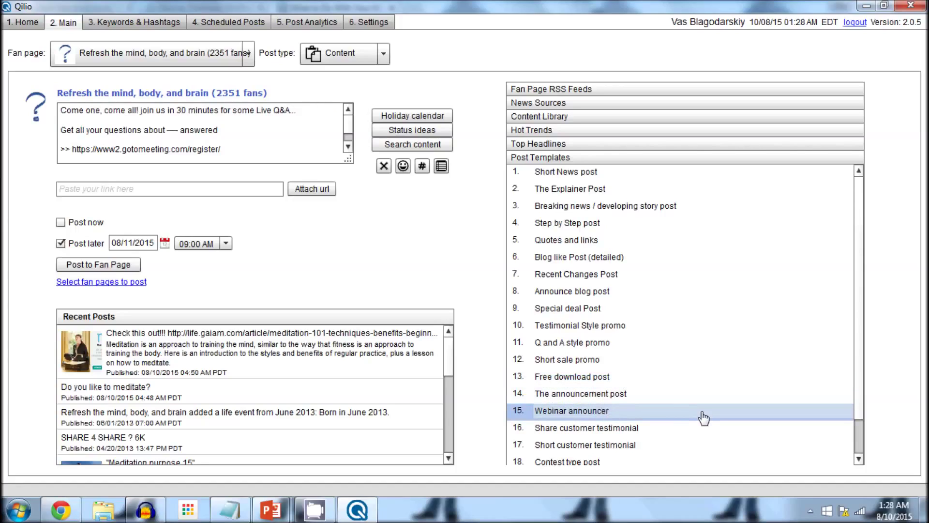
{"action": "left_click", "coordinate": [615, 430]}
{"action": "left_click", "coordinate": [599, 351]}
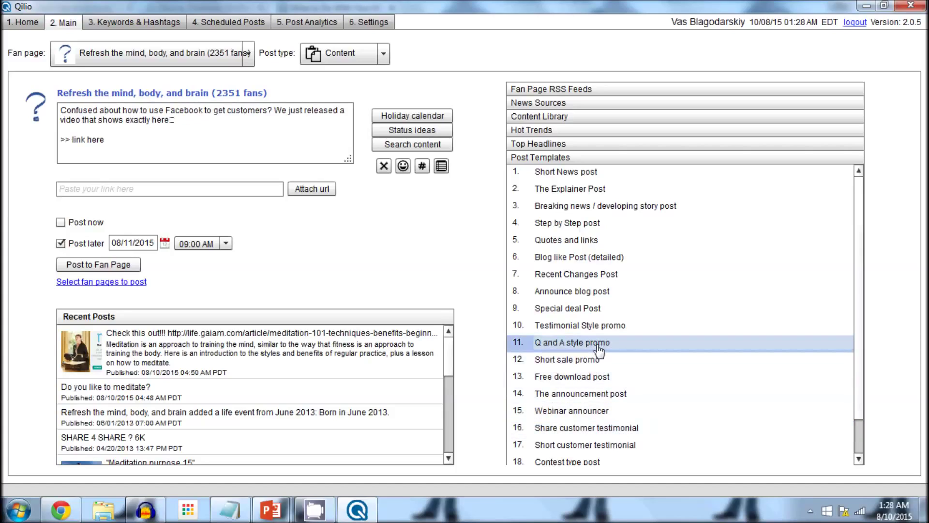
{"action": "left_click", "coordinate": [591, 244]}
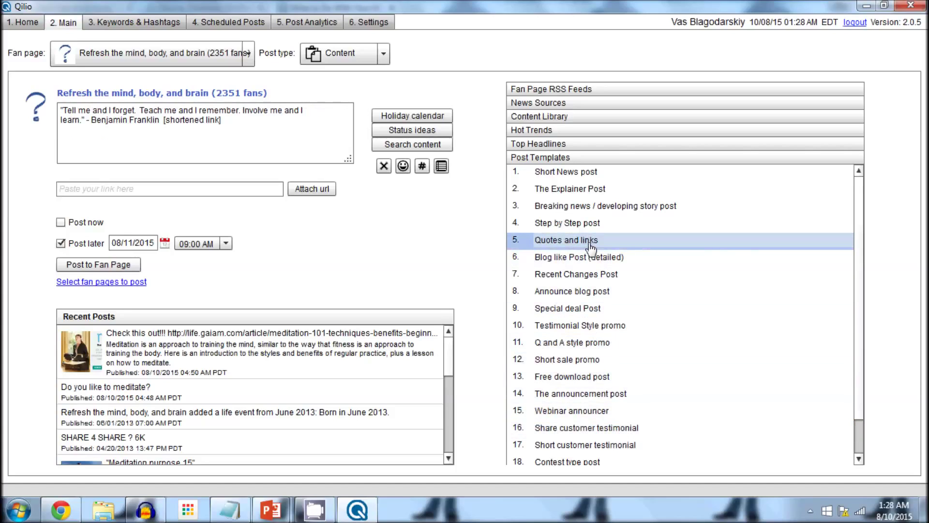
{"action": "left_click", "coordinate": [602, 209]}
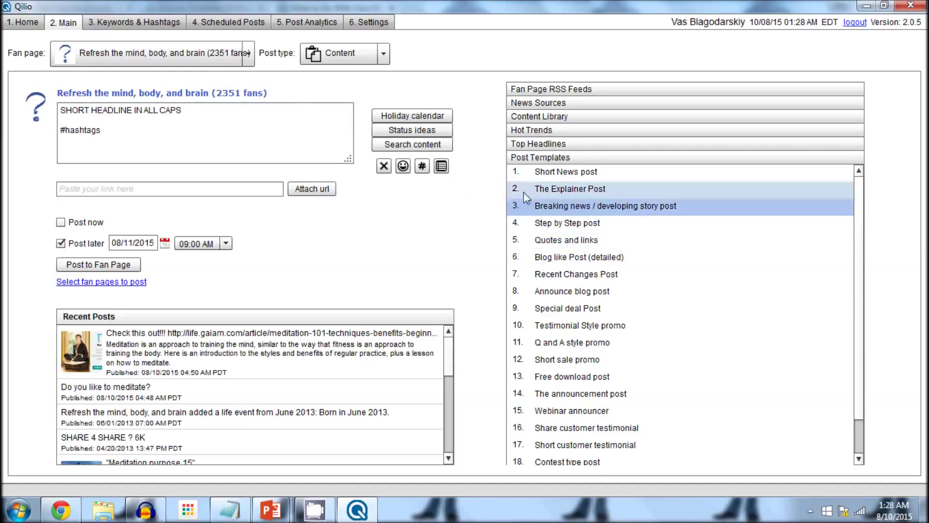
{"action": "left_click", "coordinate": [384, 166]}
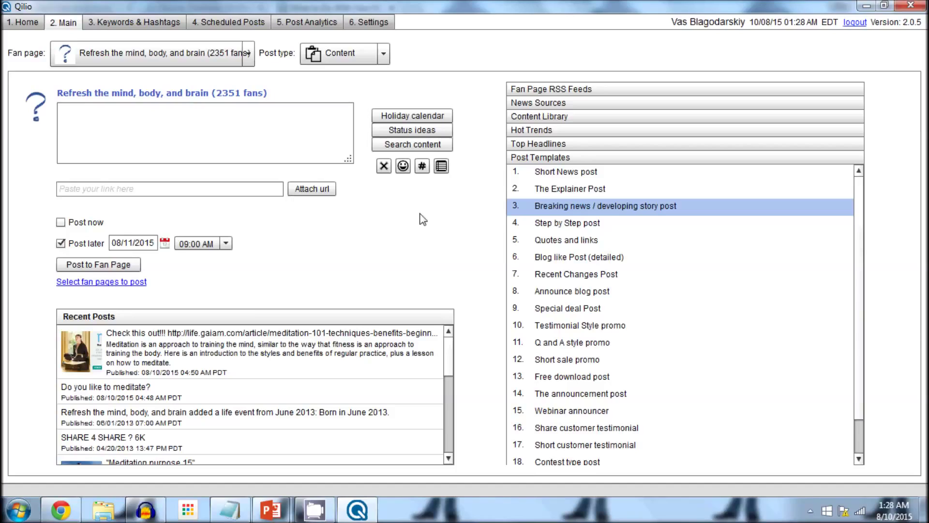
Step: Look through the fan page RSS feeds and expand the "Refresh the mind, body, and brain" page's entry
{"action": "left_click", "coordinate": [599, 90]}
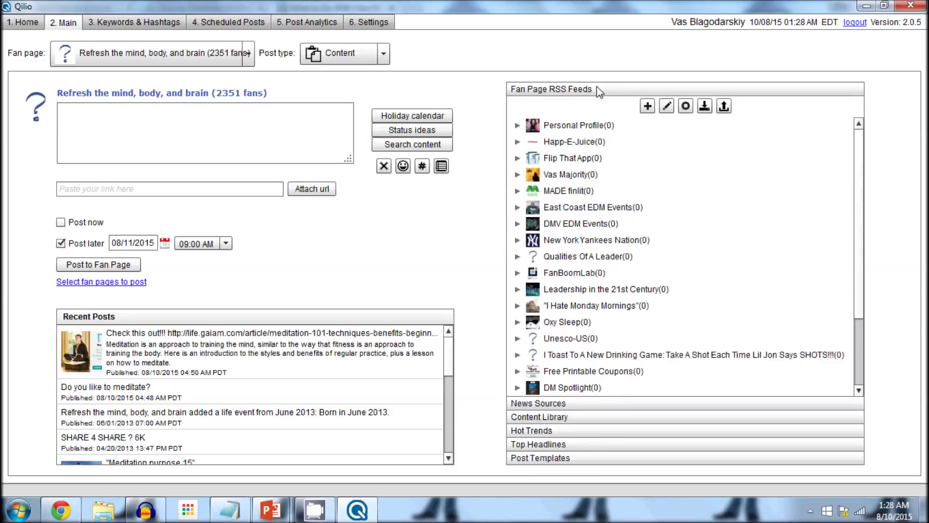
{"action": "left_click_drag", "start_coordinate": [860, 146], "coordinate": [858, 219]}
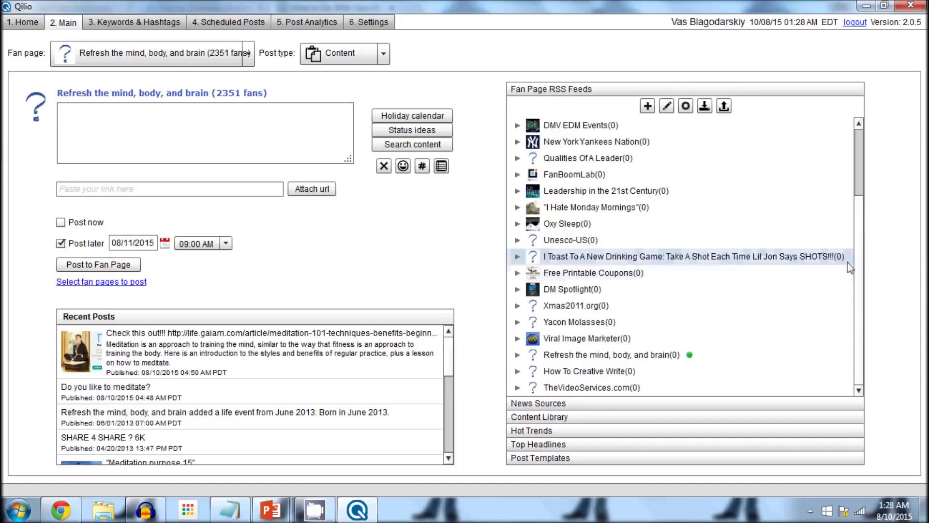
{"action": "left_click", "coordinate": [517, 355]}
{"action": "left_click", "coordinate": [518, 356]}
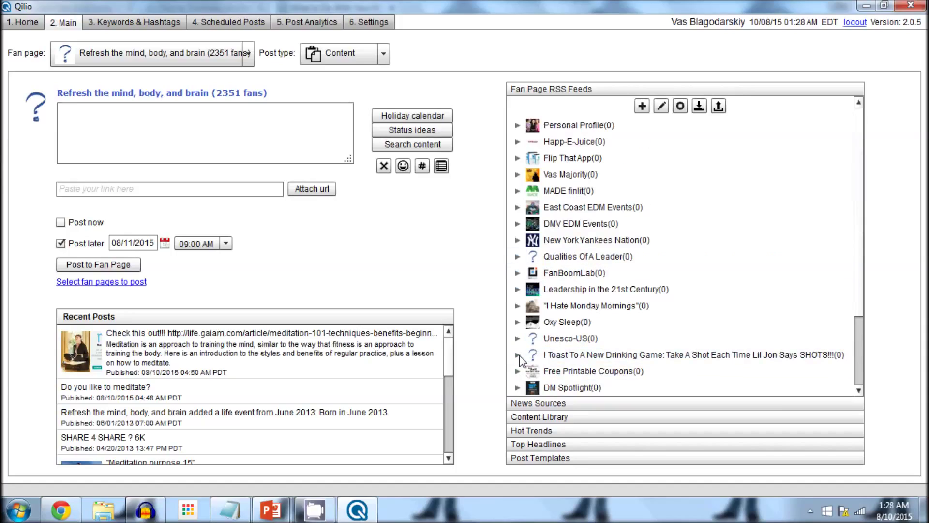
{"action": "left_click_drag", "start_coordinate": [859, 316], "coordinate": [860, 340]}
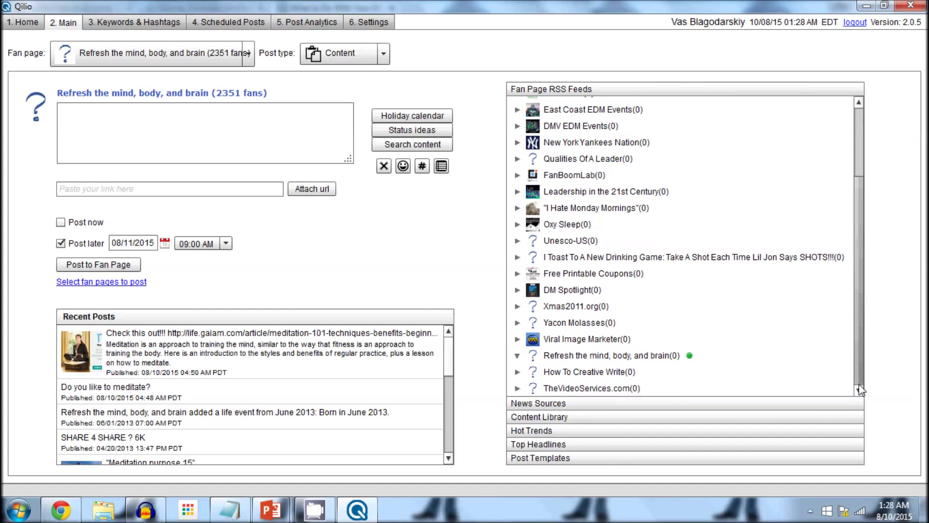
{"action": "left_click", "coordinate": [638, 359]}
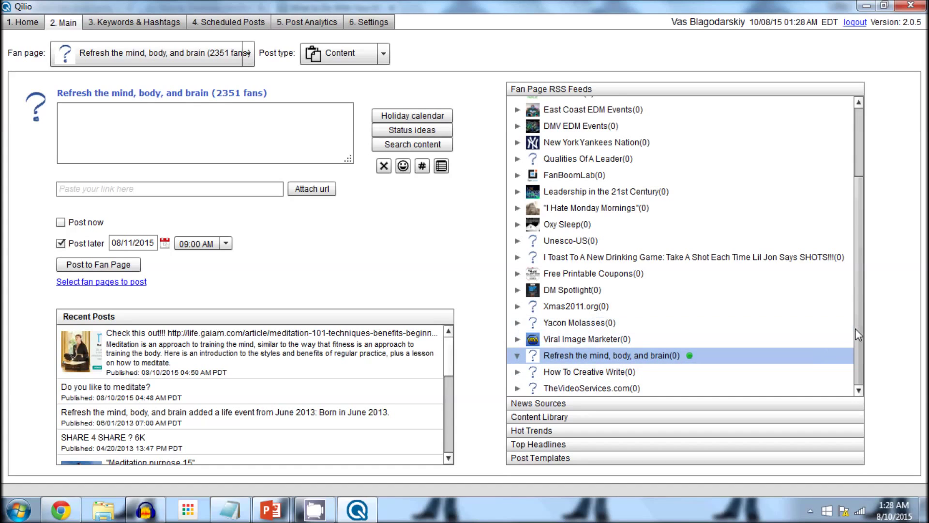
{"action": "left_click_drag", "start_coordinate": [855, 328], "coordinate": [858, 248]}
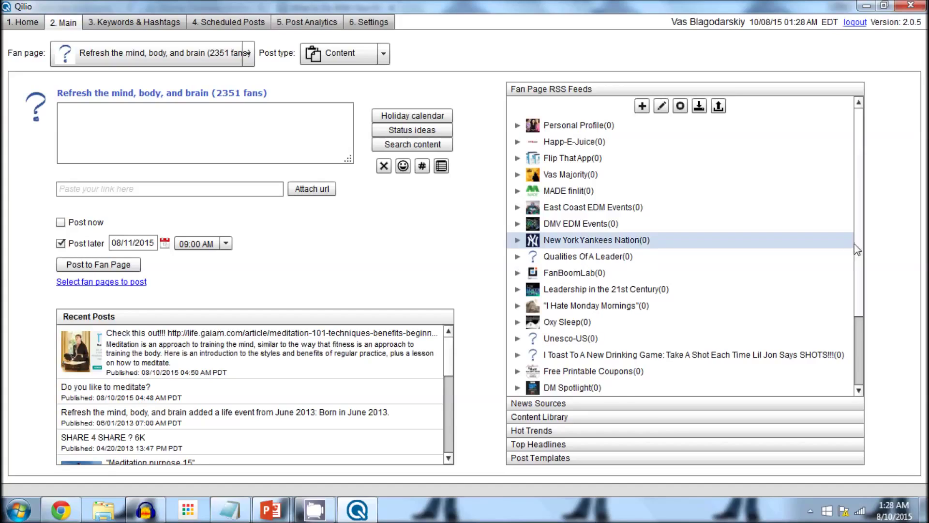
{"action": "left_click_drag", "start_coordinate": [853, 247], "coordinate": [862, 350]}
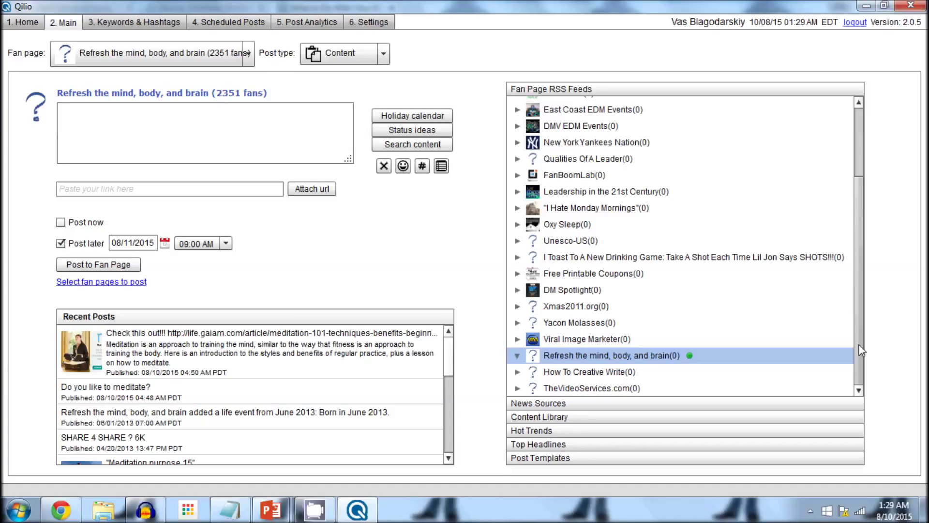
{"action": "left_click_drag", "start_coordinate": [861, 350], "coordinate": [872, 276]}
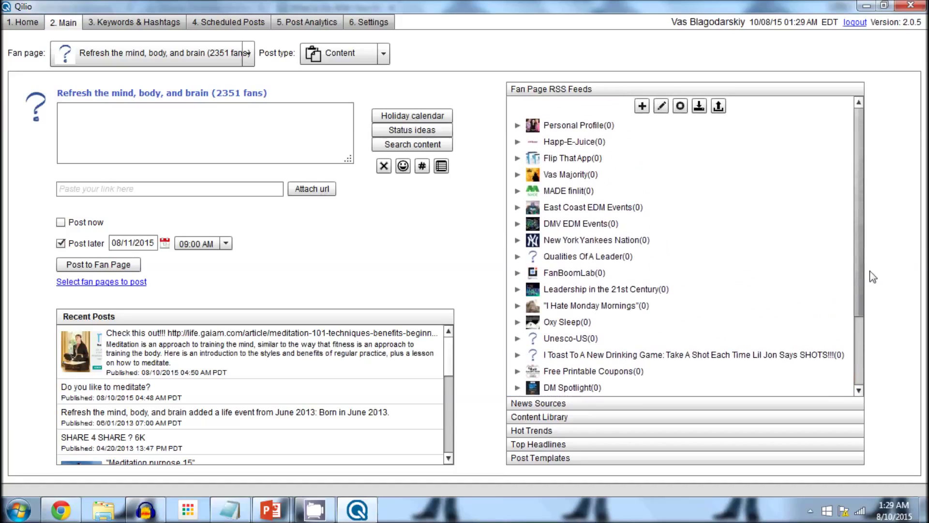
{"action": "left_click", "coordinate": [642, 106]}
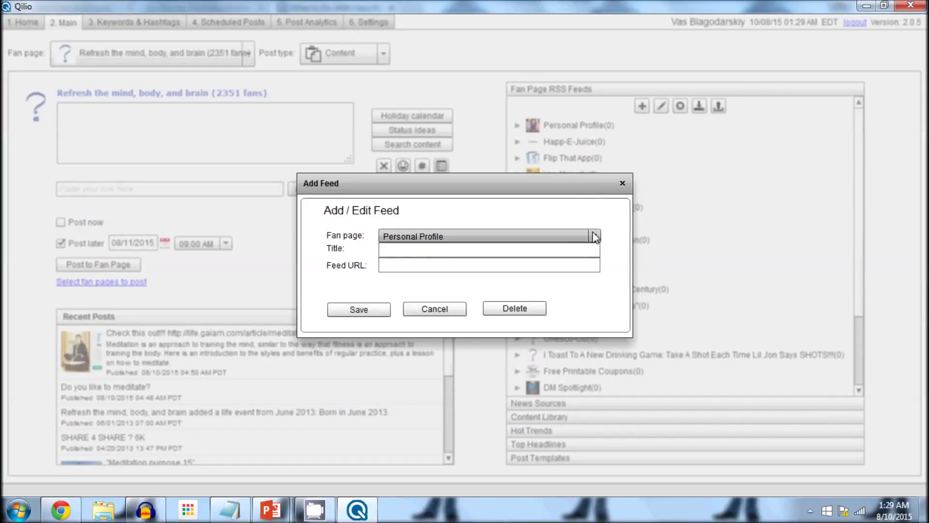
{"action": "left_click", "coordinate": [595, 237]}
{"action": "left_click_drag", "start_coordinate": [597, 260], "coordinate": [596, 305]}
{"action": "left_click", "coordinate": [560, 299]}
{"action": "left_click", "coordinate": [566, 251]}
{"action": "type", "text": "MY RSS FEED GOES HERE"}
{"action": "key", "text": "Tab"}
{"action": "type", "text": "http:// ... .xml"}
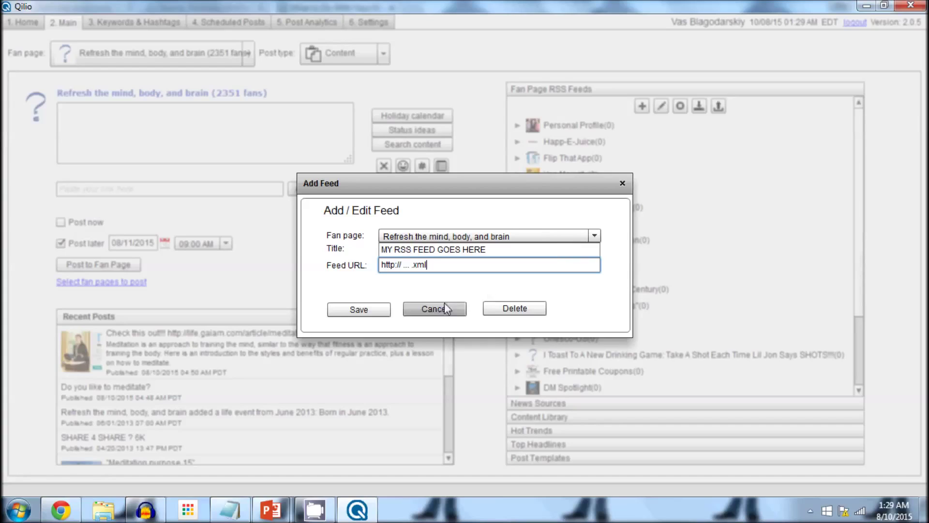
{"action": "left_click", "coordinate": [410, 309]}
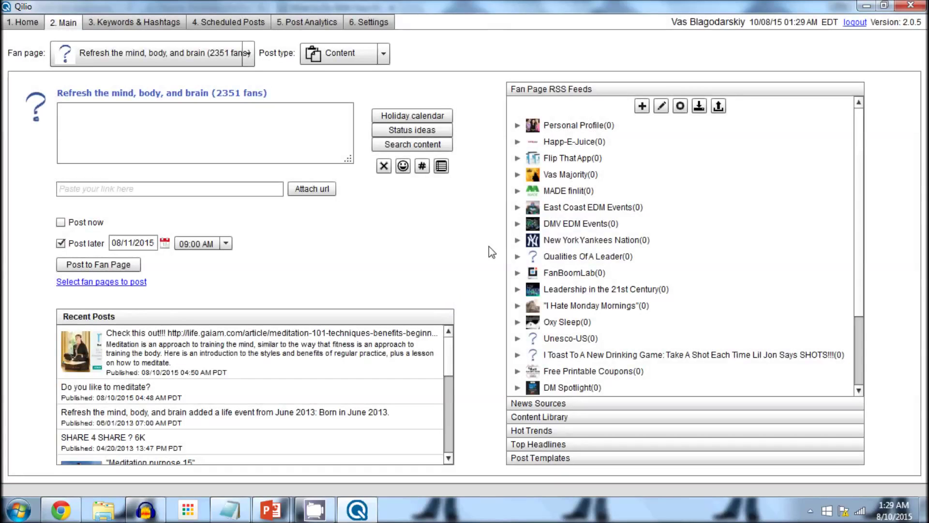
Step: Browse the news sources and the content library's Technology, Trend and Health categories for sites to share from
{"action": "left_click", "coordinate": [528, 403]}
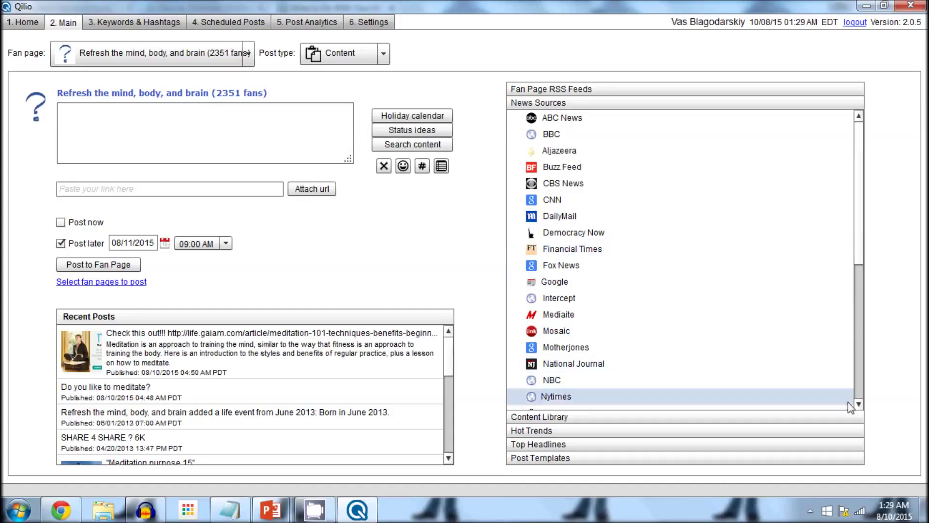
{"action": "left_click", "coordinate": [850, 416]}
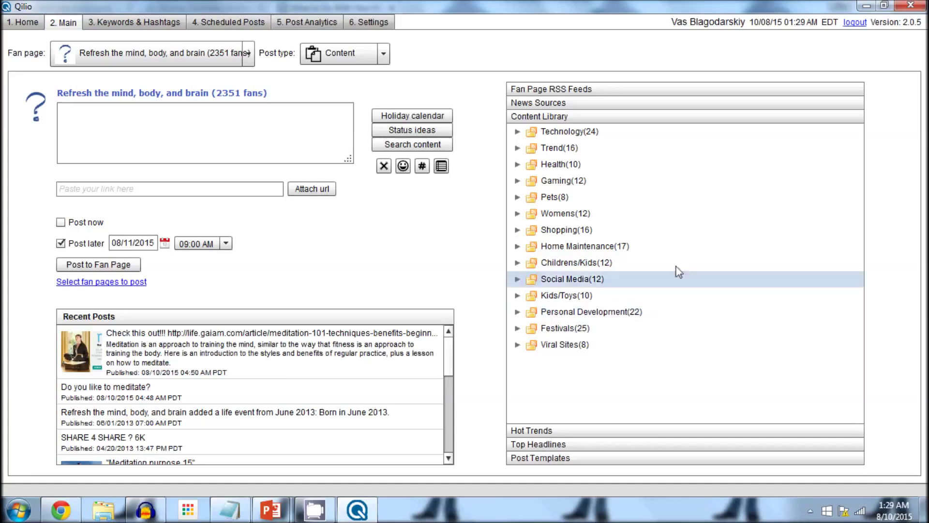
{"action": "left_click", "coordinate": [517, 131]}
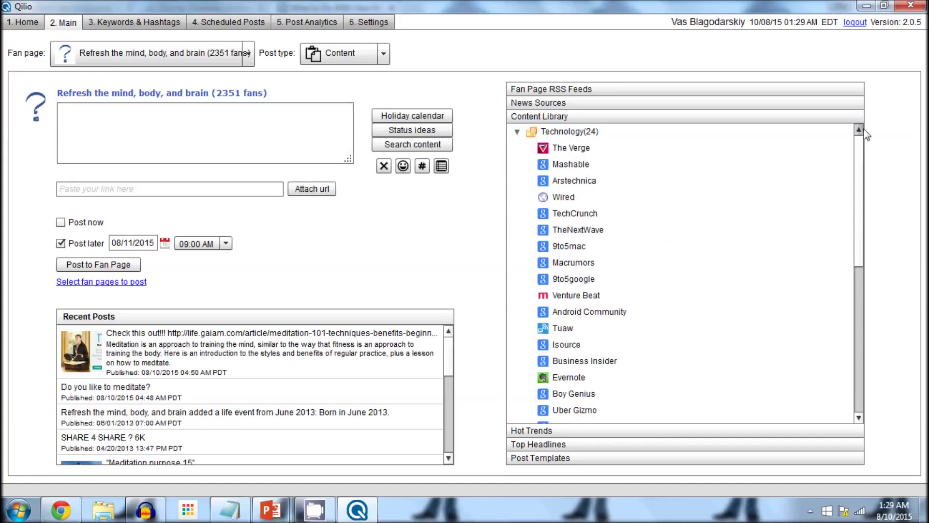
{"action": "left_click_drag", "start_coordinate": [859, 146], "coordinate": [865, 277]}
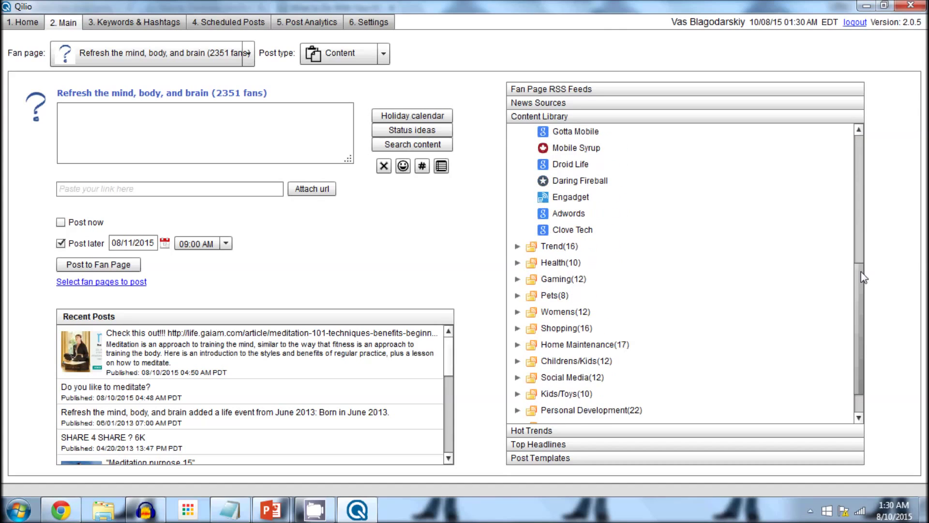
{"action": "left_click", "coordinate": [517, 246]}
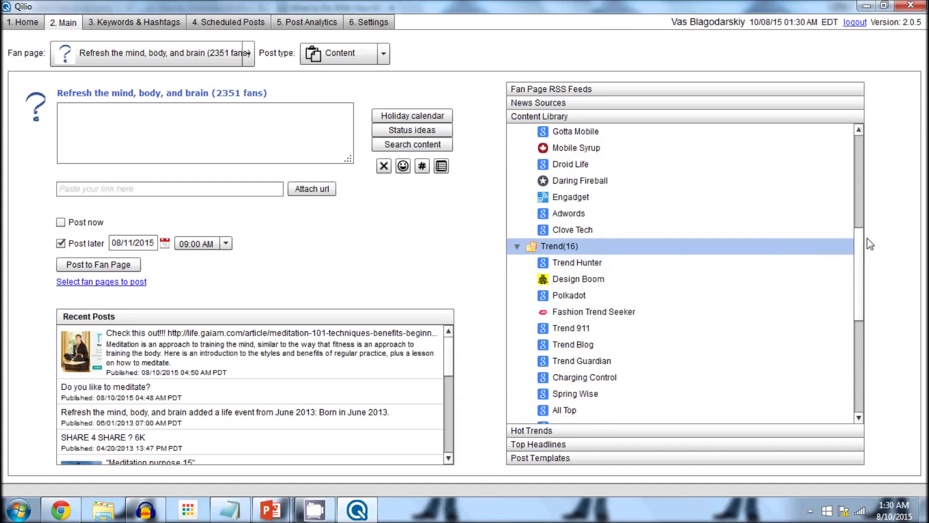
{"action": "left_click_drag", "start_coordinate": [859, 243], "coordinate": [856, 338]}
{"action": "left_click", "coordinate": [517, 230]}
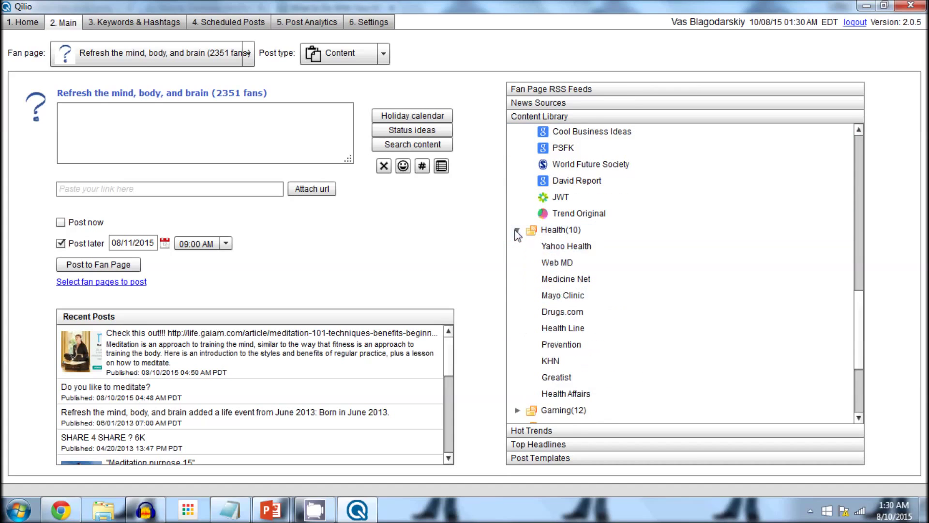
{"action": "left_click_drag", "start_coordinate": [860, 310], "coordinate": [861, 368]}
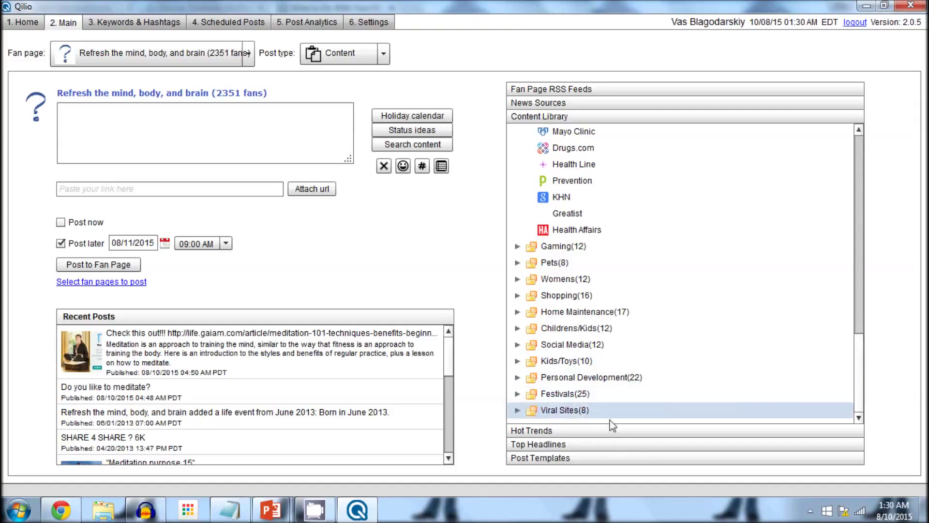
Step: Look up news content for the hot trends Bernie Sanders, TED Talks and meteor shower, closing each search
{"action": "left_click", "coordinate": [525, 434]}
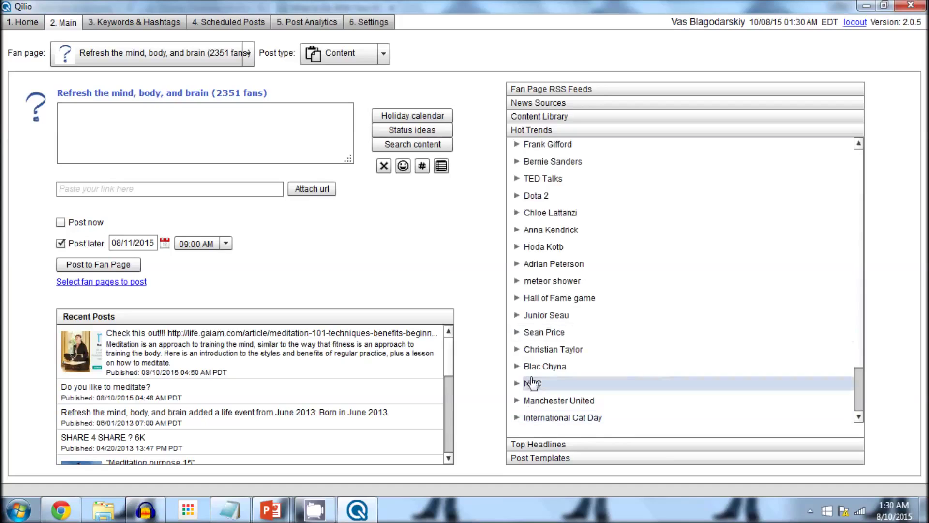
{"action": "double_click", "coordinate": [533, 167]}
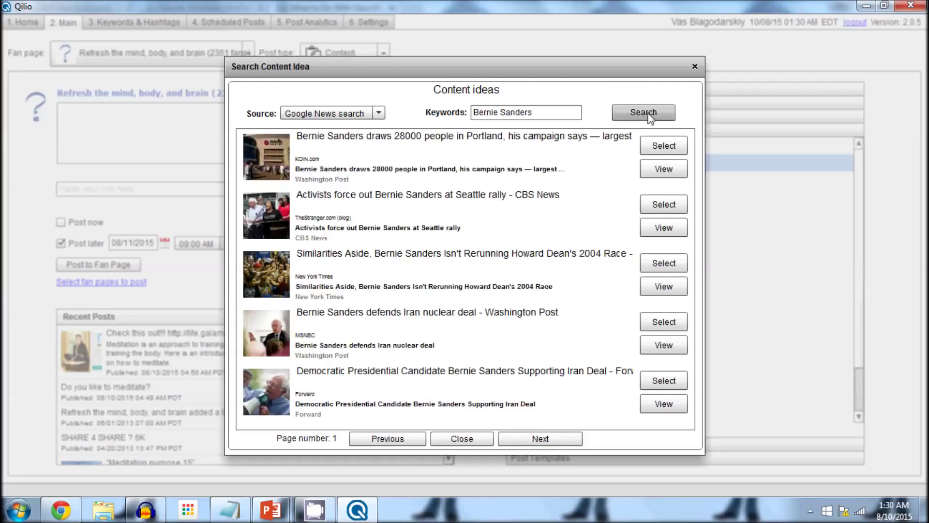
{"action": "left_click", "coordinate": [695, 67]}
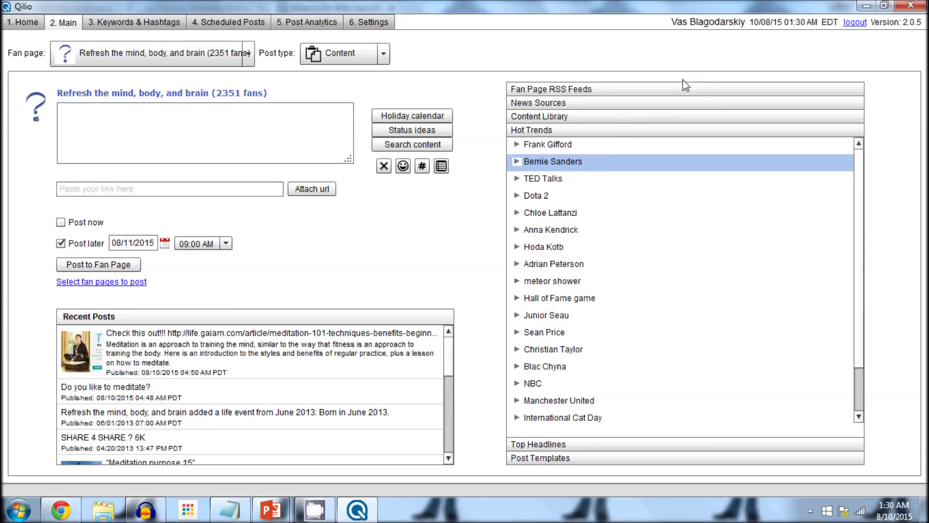
{"action": "double_click", "coordinate": [546, 185]}
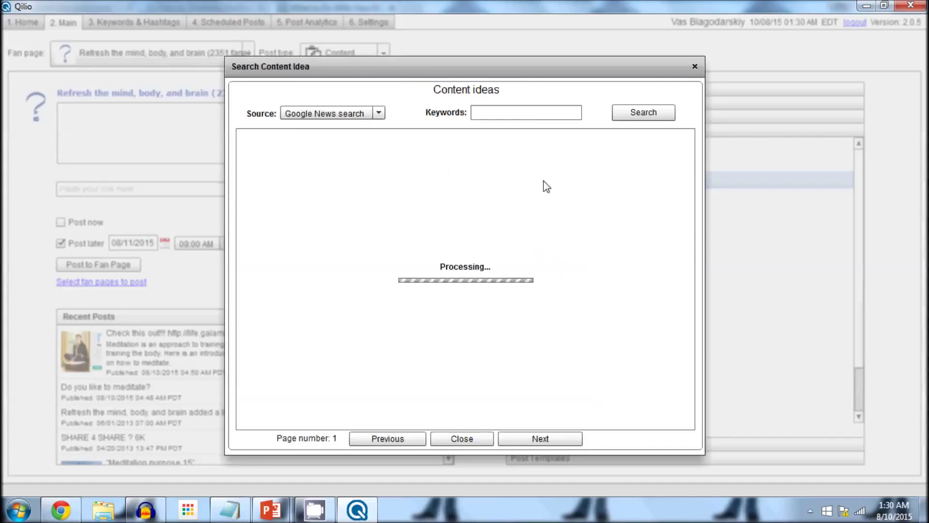
{"action": "left_click", "coordinate": [695, 67]}
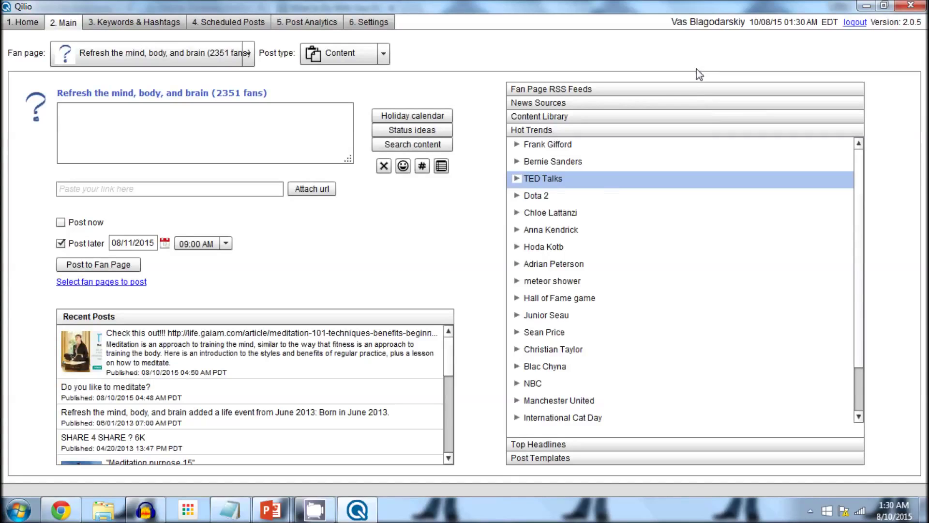
{"action": "double_click", "coordinate": [569, 289]}
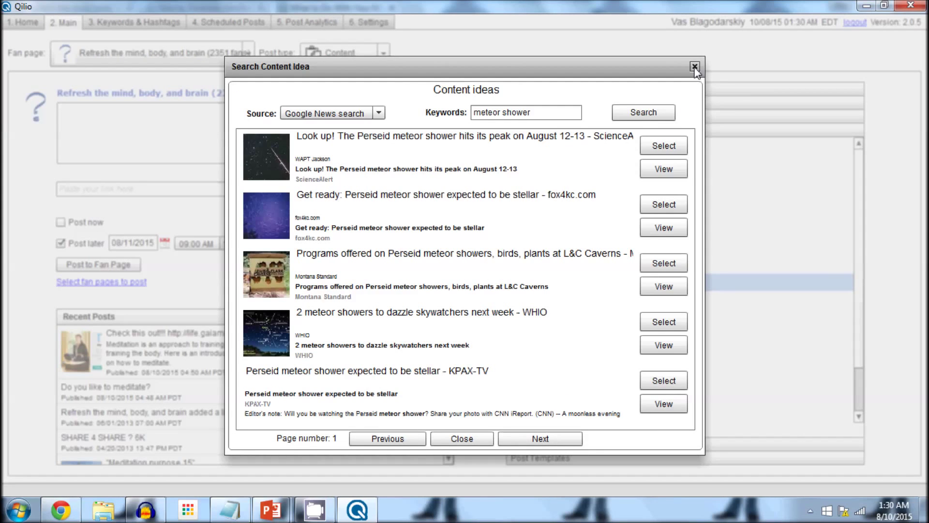
{"action": "left_click", "coordinate": [695, 67]}
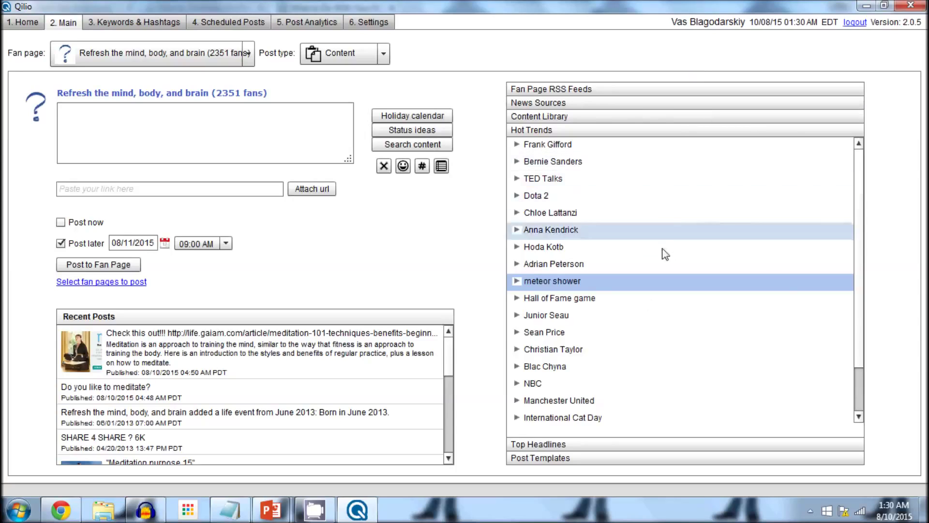
Step: Add the PM Narendra Modi top headline to the post, and replace its link with the Frank Gifford headline's
{"action": "left_click", "coordinate": [595, 443]}
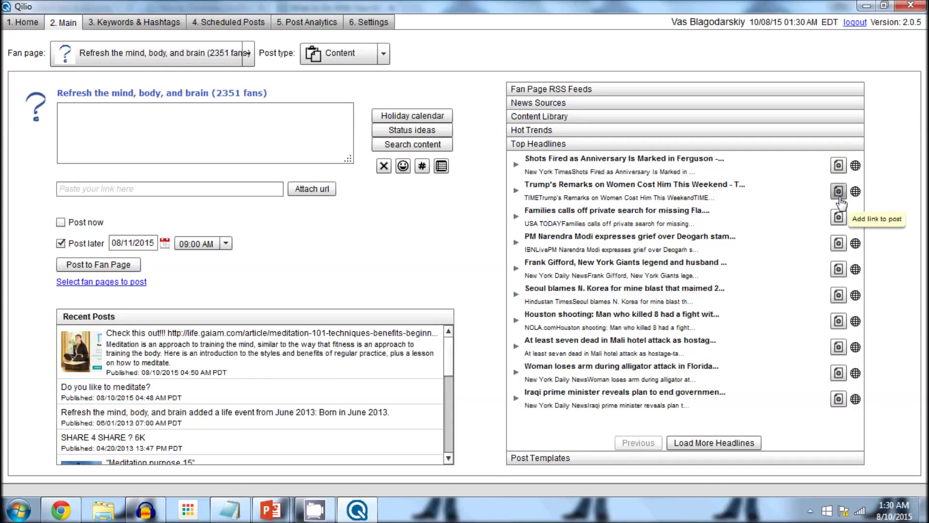
{"action": "left_click", "coordinate": [839, 246]}
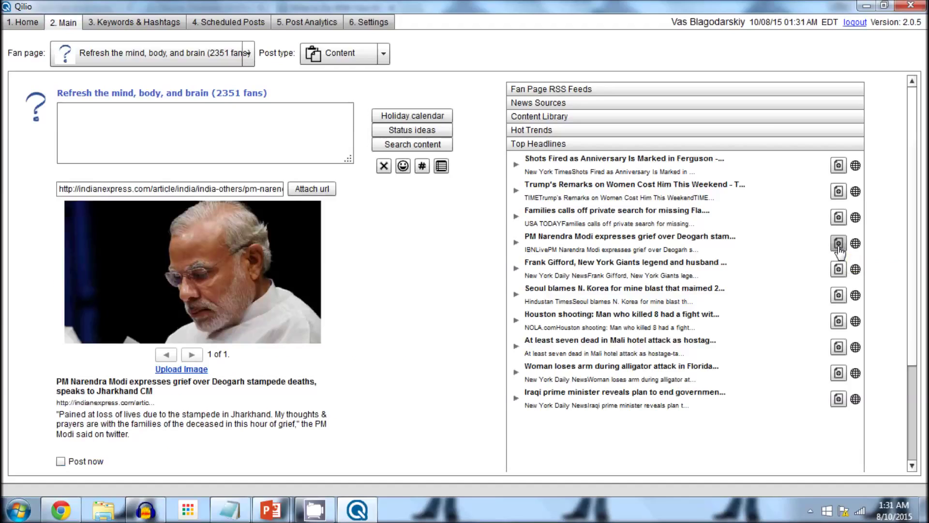
{"action": "left_click", "coordinate": [839, 269]}
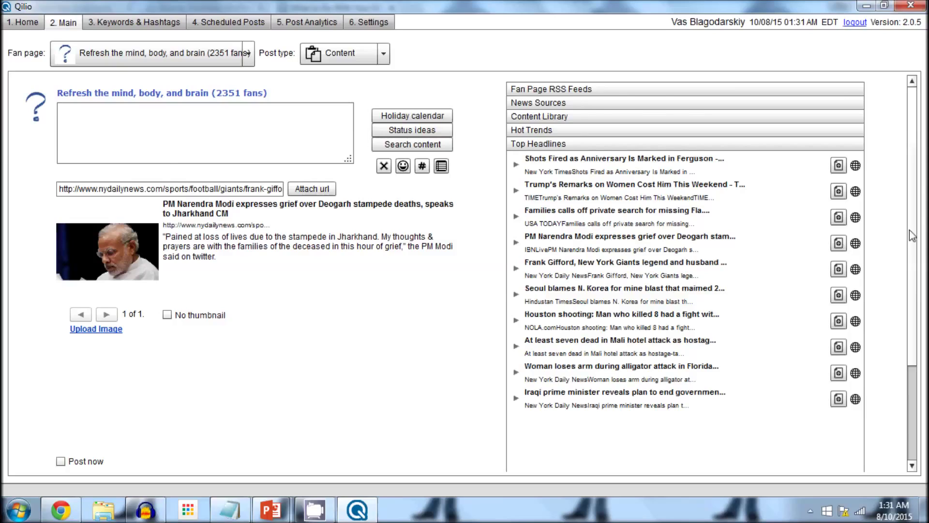
Step: Set the headline post to be published now instead of on the scheduled date
{"action": "scroll", "coordinate": [905, 303], "scroll_direction": "down", "scroll_amount": 3}
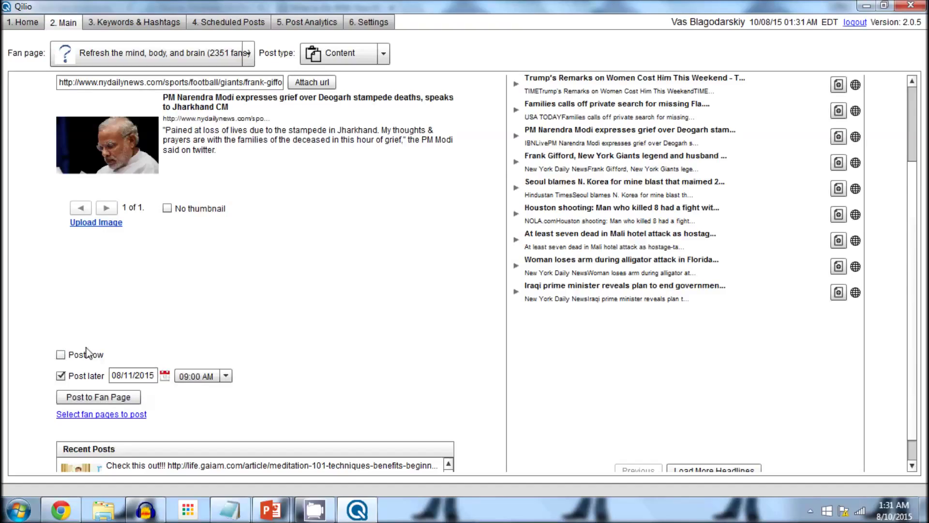
{"action": "left_click", "coordinate": [61, 355]}
{"action": "scroll", "coordinate": [914, 191], "scroll_direction": "up", "scroll_amount": 1}
{"action": "scroll", "coordinate": [915, 176], "scroll_direction": "up", "scroll_amount": 4}
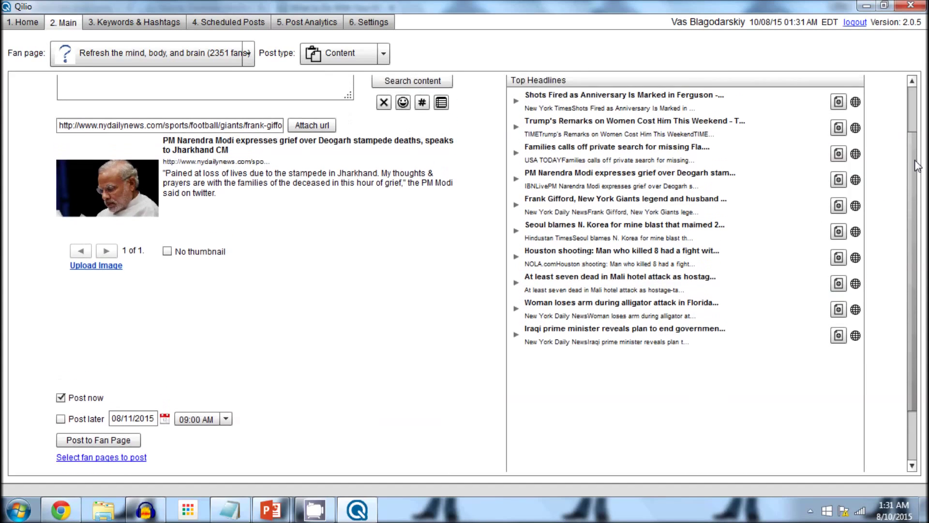
{"action": "scroll", "coordinate": [915, 124], "scroll_direction": "up", "scroll_amount": 1}
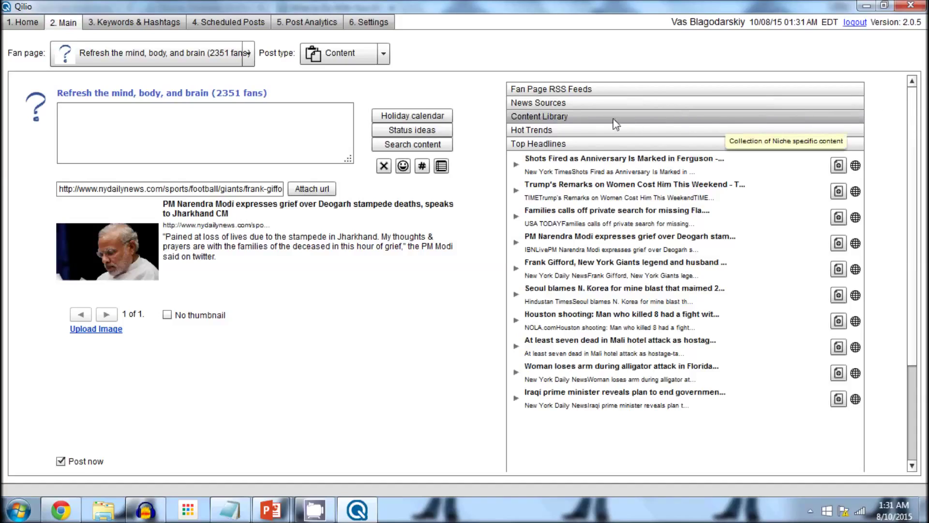
Step: Add a keyword entry for the "Refresh the mind, body, and brain" fan page with keyword meditation and hashtag #meditation
{"action": "left_click", "coordinate": [161, 30]}
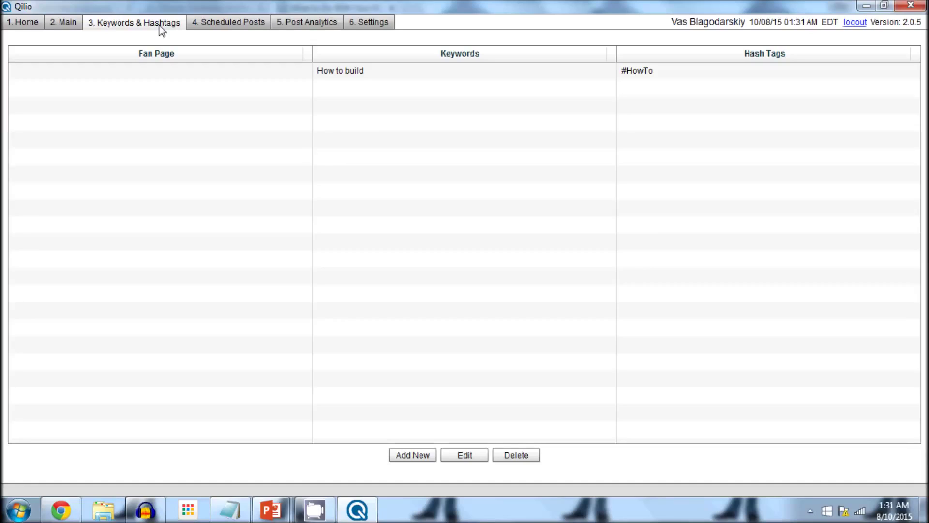
{"action": "left_click", "coordinate": [412, 455]}
{"action": "left_click", "coordinate": [428, 209]}
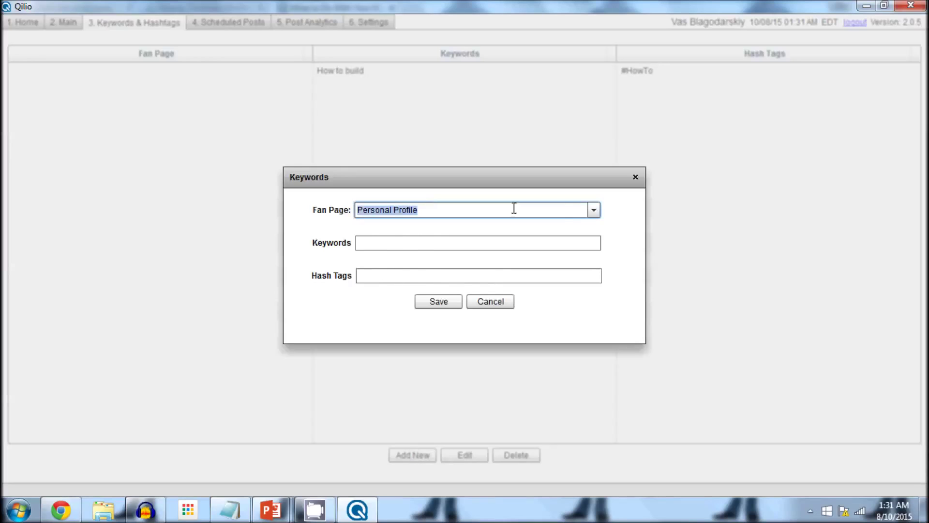
{"action": "left_click", "coordinate": [594, 209]}
{"action": "left_click_drag", "start_coordinate": [595, 242], "coordinate": [598, 299]}
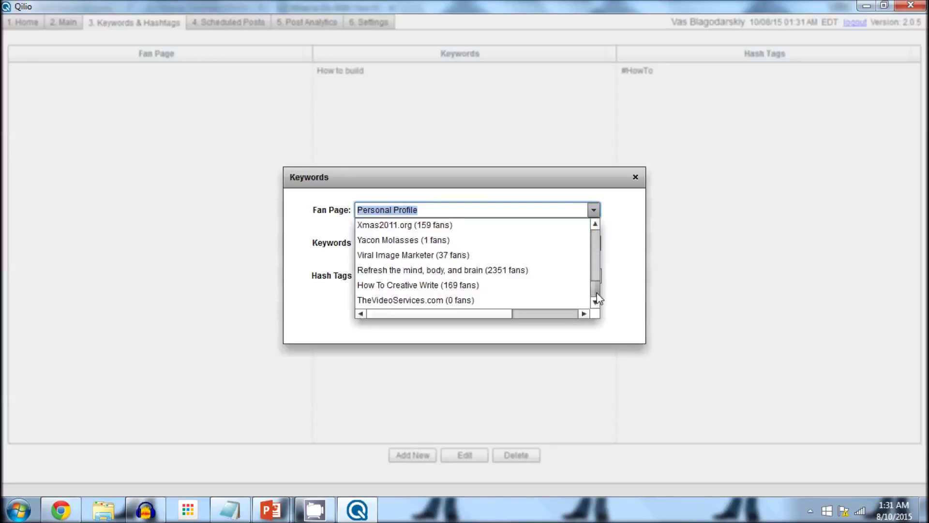
{"action": "left_click", "coordinate": [550, 270]}
{"action": "left_click", "coordinate": [503, 247]}
{"action": "type", "text": "meditation"}
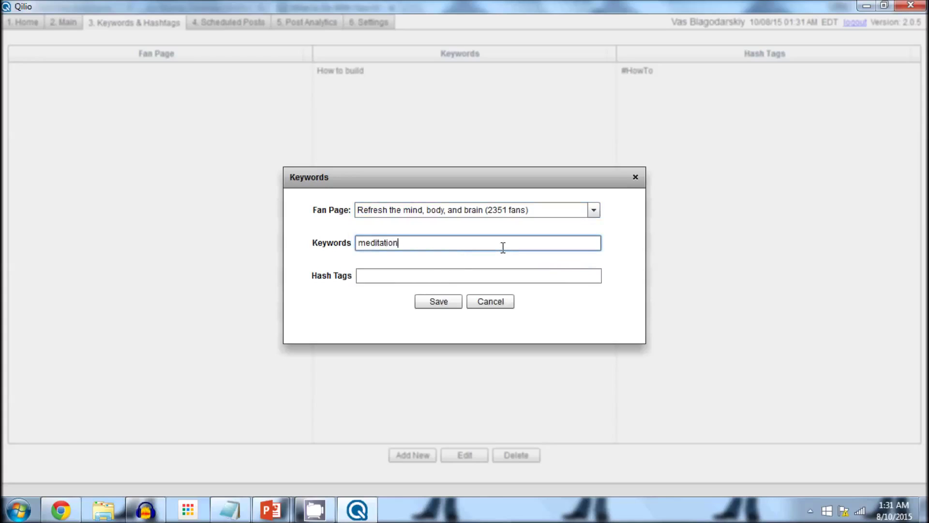
{"action": "left_click", "coordinate": [425, 278]}
{"action": "type", "text": "#meditation"}
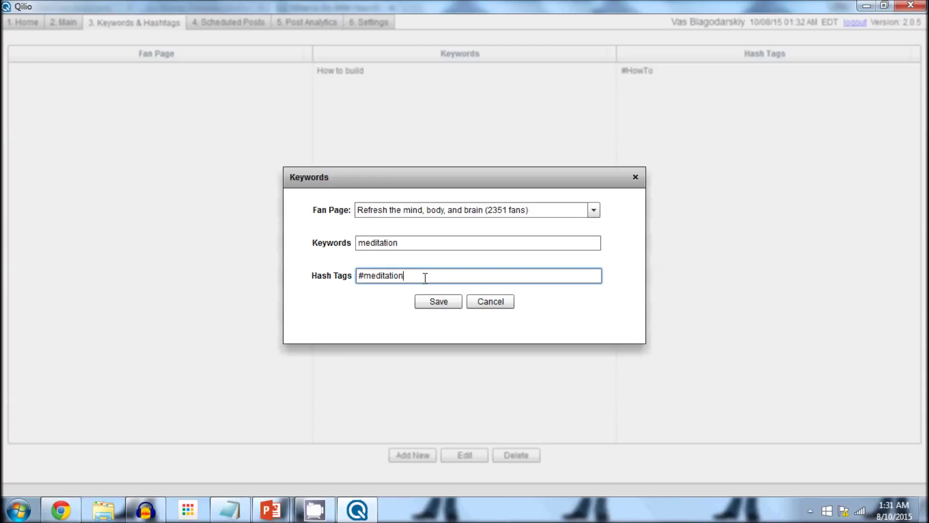
{"action": "left_click", "coordinate": [433, 302]}
{"action": "left_click", "coordinate": [460, 277]}
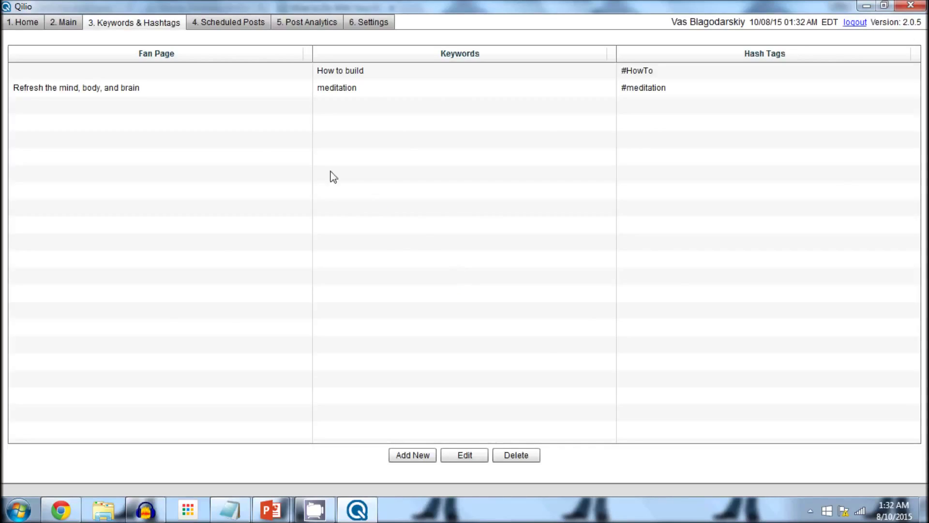
Step: Return to the post editor and look through the hot trends and top headlines
{"action": "left_click", "coordinate": [67, 24]}
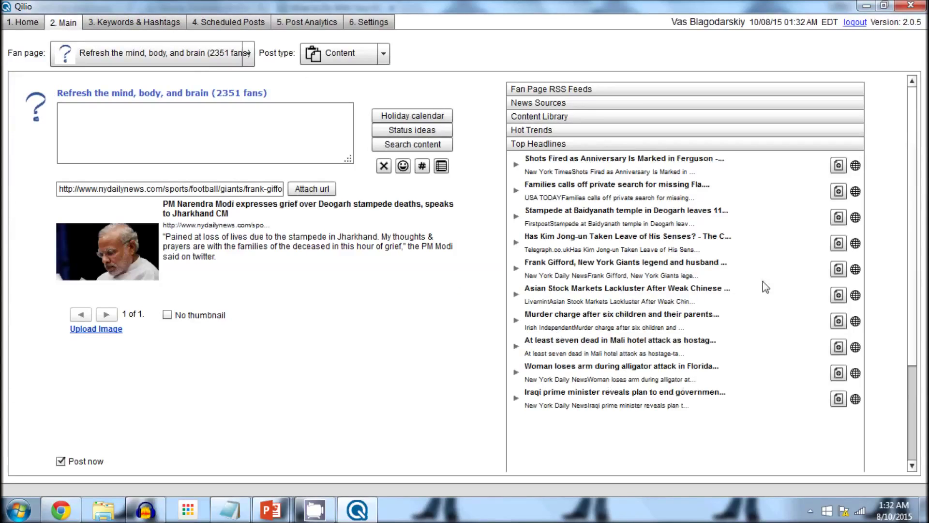
{"action": "left_click", "coordinate": [558, 135]}
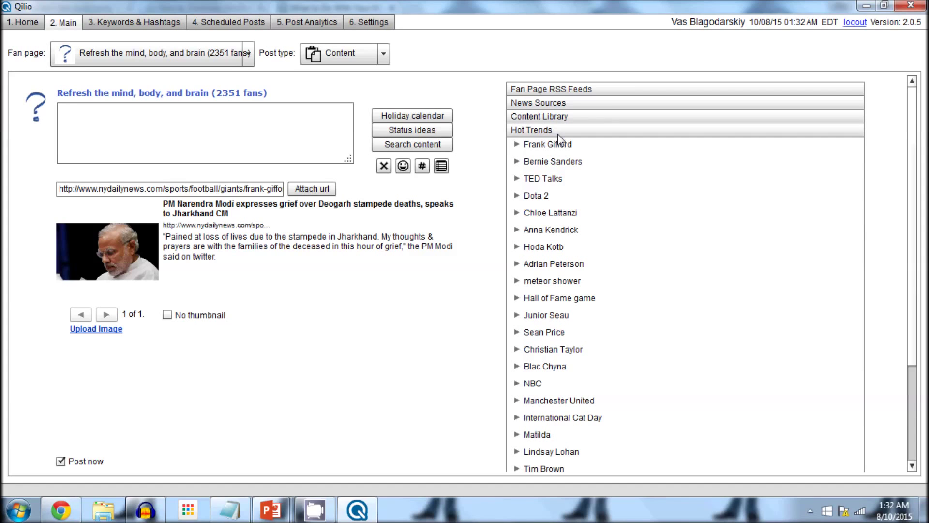
{"action": "scroll", "coordinate": [915, 230], "scroll_direction": "down", "scroll_amount": 3}
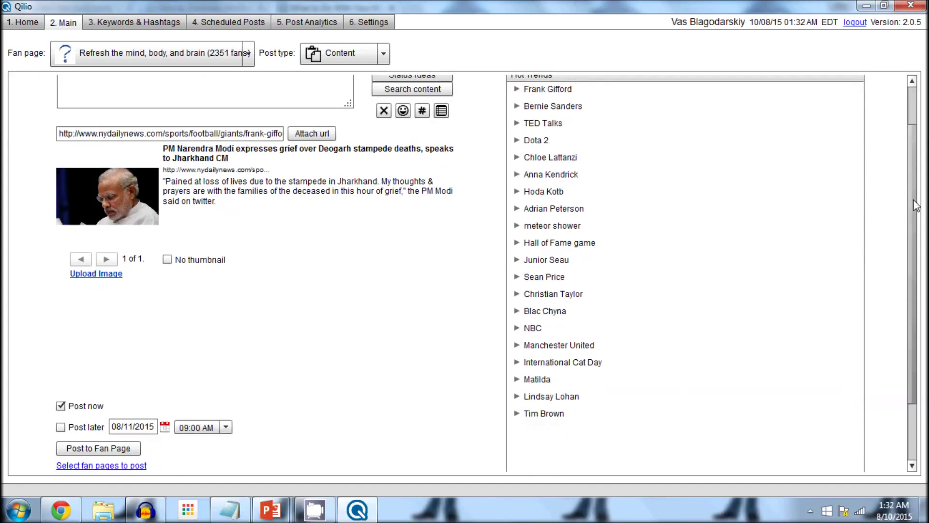
{"action": "scroll", "coordinate": [915, 229], "scroll_direction": "down", "scroll_amount": 1}
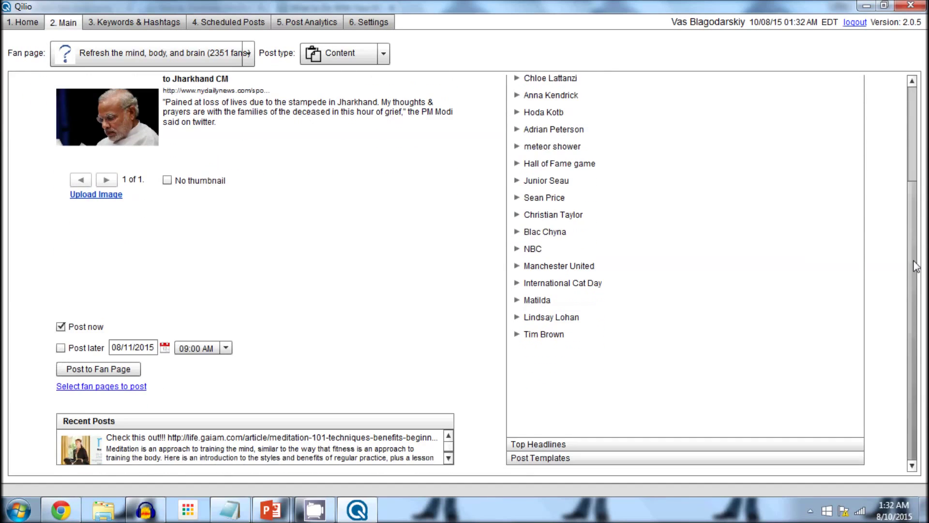
{"action": "left_click", "coordinate": [557, 443]}
{"action": "scroll", "coordinate": [922, 167], "scroll_direction": "up", "scroll_amount": 4}
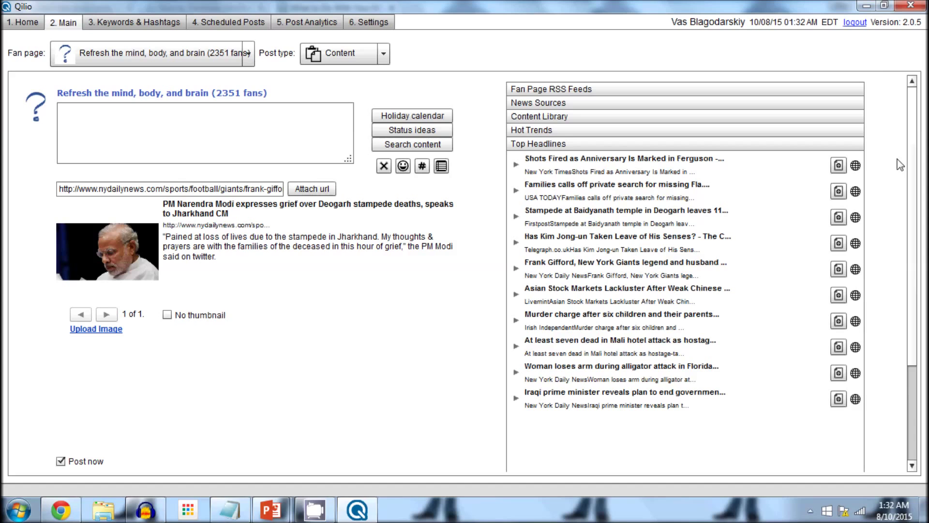
Step: Check the Post later calendar month by month up to November 2015, and close it without picking a date
{"action": "scroll", "coordinate": [916, 165], "scroll_direction": "down", "scroll_amount": 1}
{"action": "scroll", "coordinate": [916, 165], "scroll_direction": "down", "scroll_amount": 1}
{"action": "left_click_drag", "start_coordinate": [916, 165], "coordinate": [915, 249]}
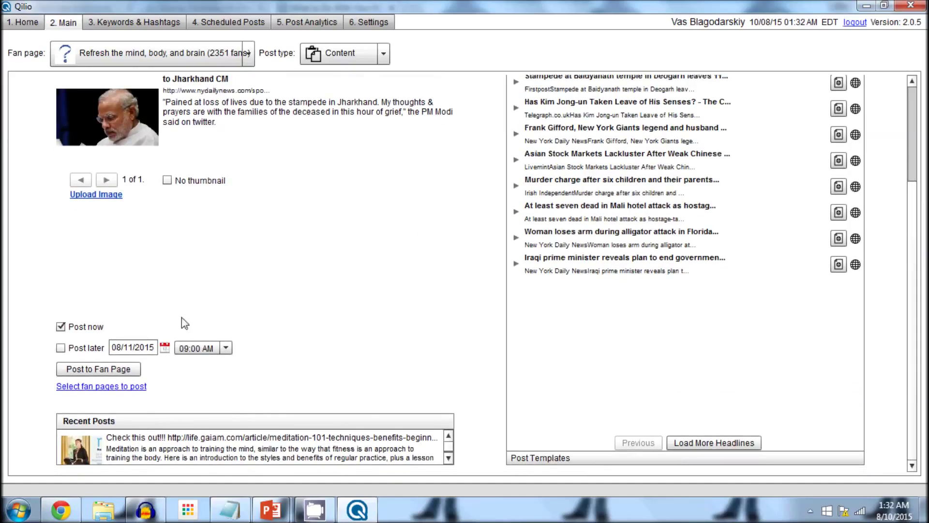
{"action": "left_click", "coordinate": [125, 352]}
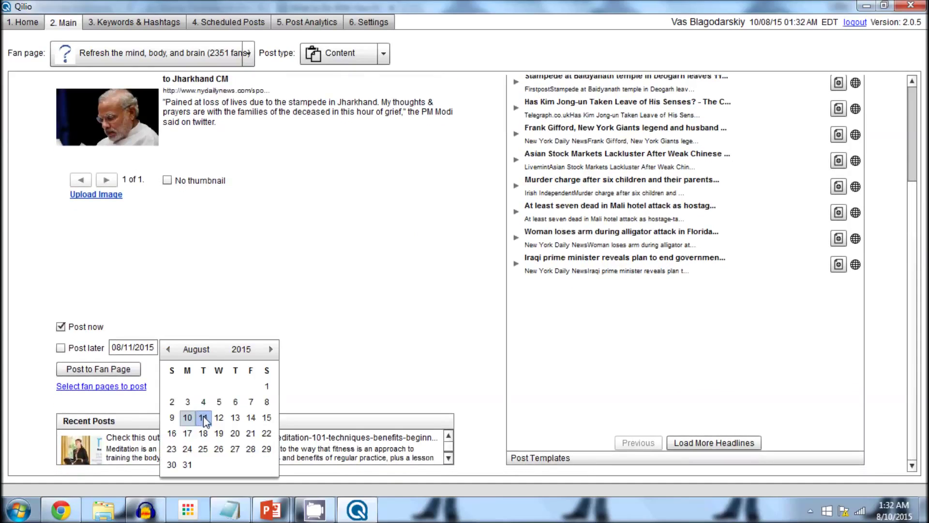
{"action": "left_click", "coordinate": [271, 349]}
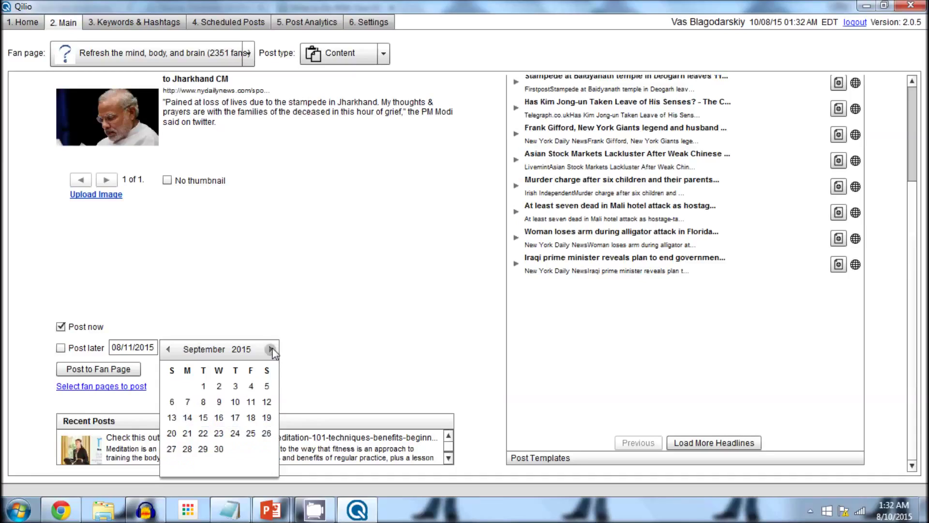
{"action": "left_click", "coordinate": [271, 349]}
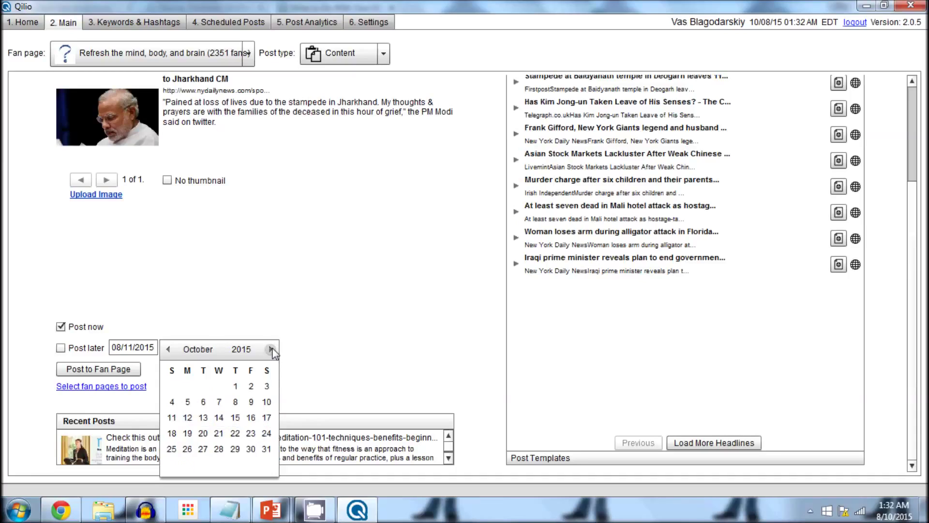
{"action": "left_click", "coordinate": [271, 349]}
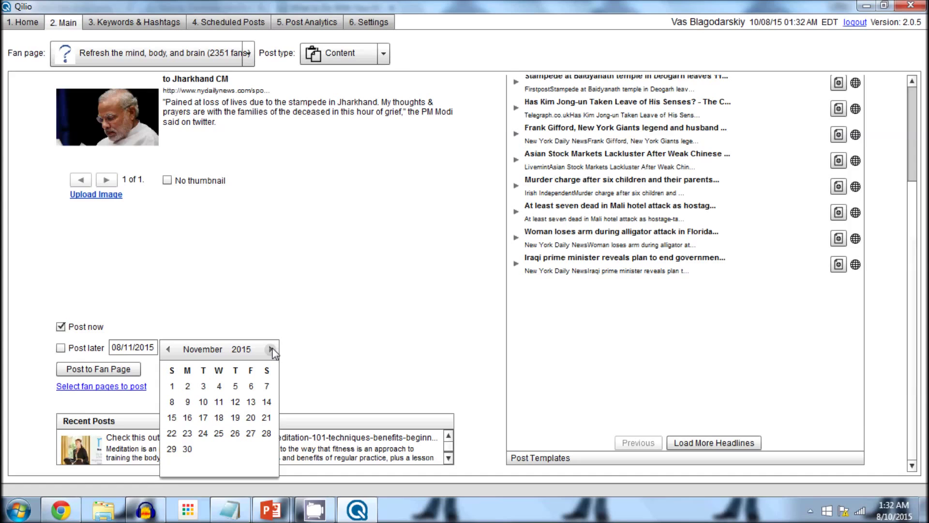
{"action": "left_click", "coordinate": [316, 296]}
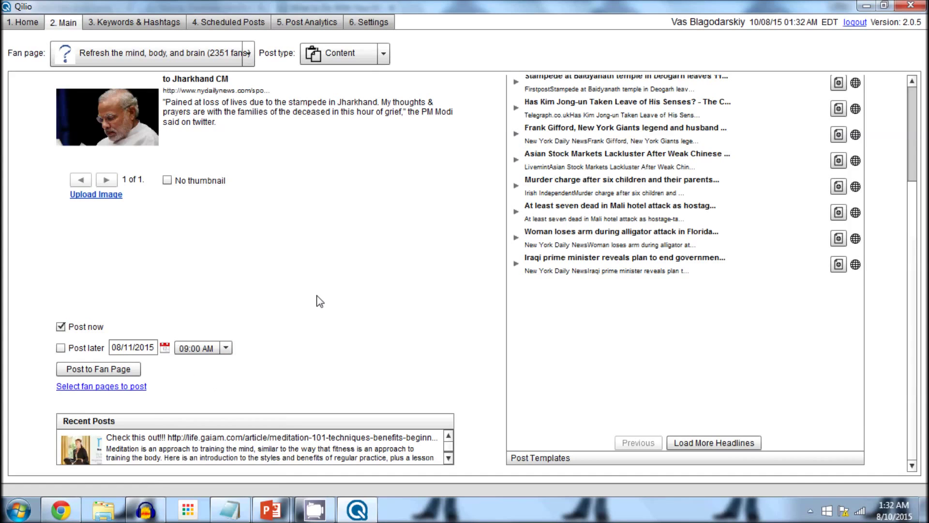
Step: Switch the post type from Content to Images
{"action": "scroll", "coordinate": [910, 224], "scroll_direction": "up", "scroll_amount": 2}
{"action": "scroll", "coordinate": [911, 223], "scroll_direction": "up", "scroll_amount": 3}
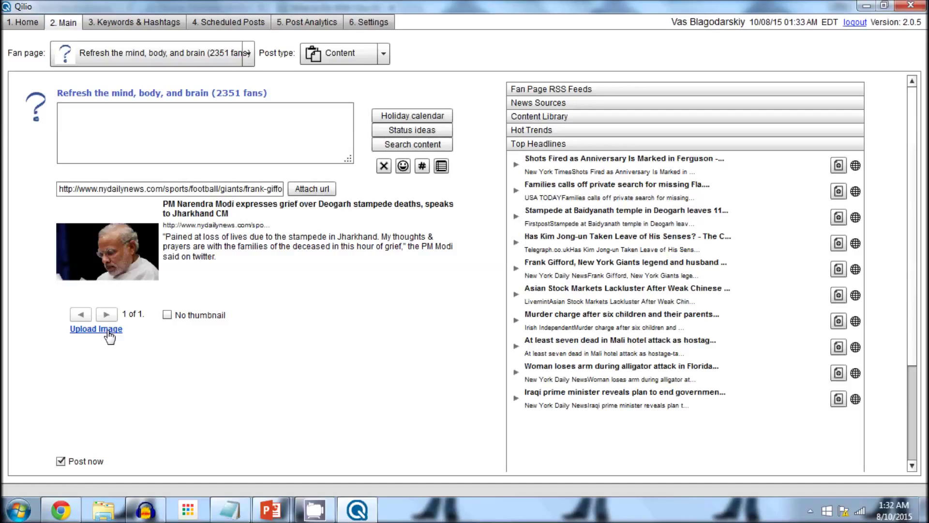
{"action": "left_click", "coordinate": [358, 59]}
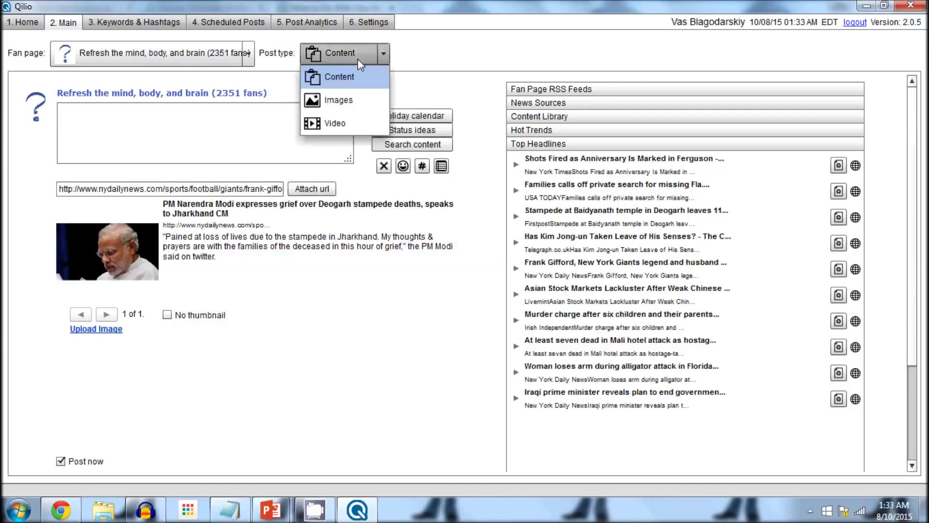
{"action": "left_click", "coordinate": [366, 110]}
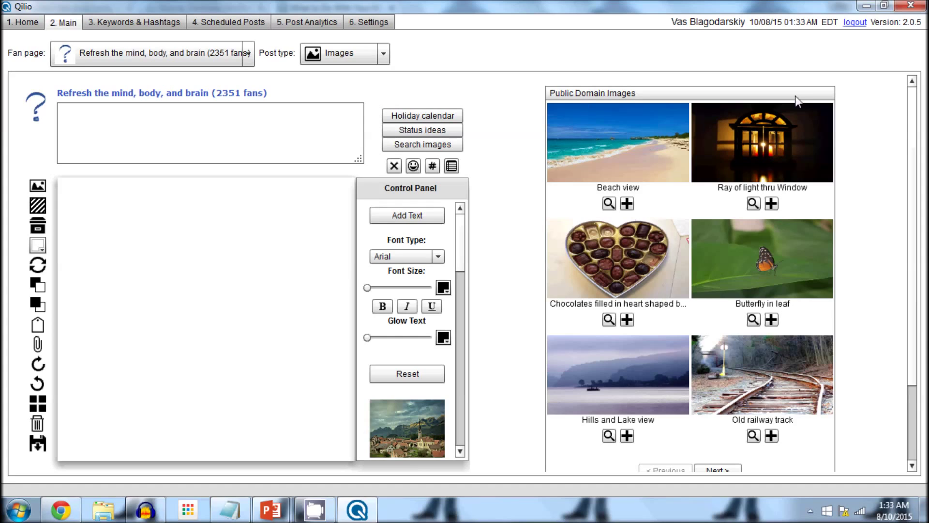
{"action": "mouse_move", "coordinate": [913, 105]}
{"action": "left_mouse_down"}
{"action": "mouse_move", "coordinate": [914, 184]}
{"action": "mouse_move", "coordinate": [914, 103]}
{"action": "left_mouse_up"}
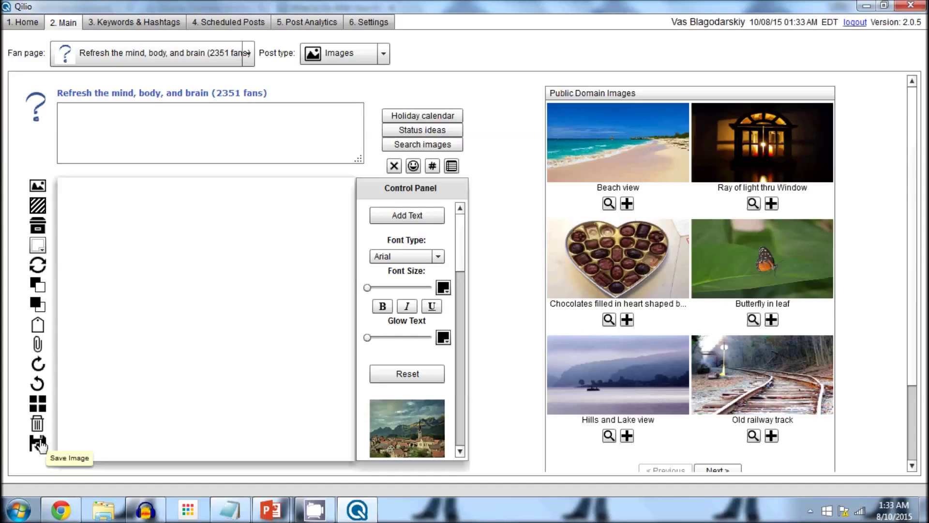
Step: Preview the "Ray of light thru Window" public domain image, view its web page in Chrome, and return to Qilio
{"action": "left_click", "coordinate": [739, 151]}
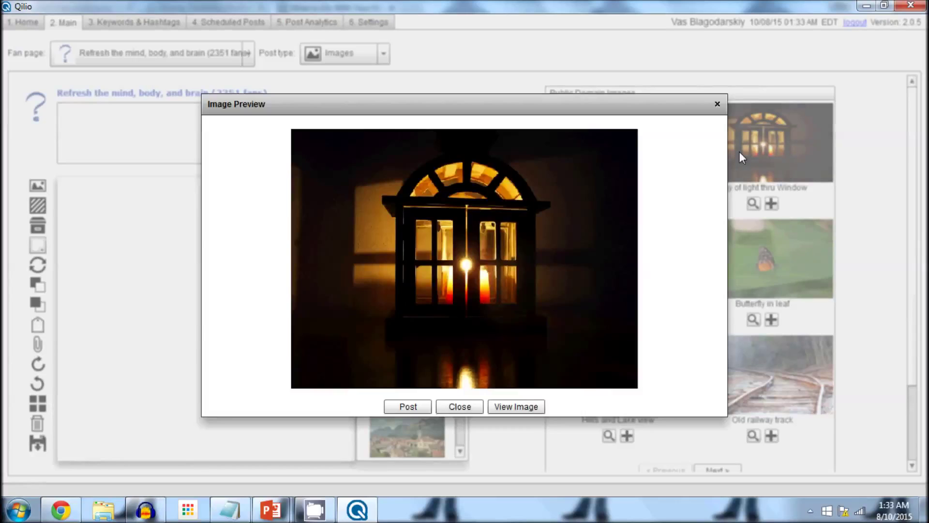
{"action": "left_click", "coordinate": [515, 405]}
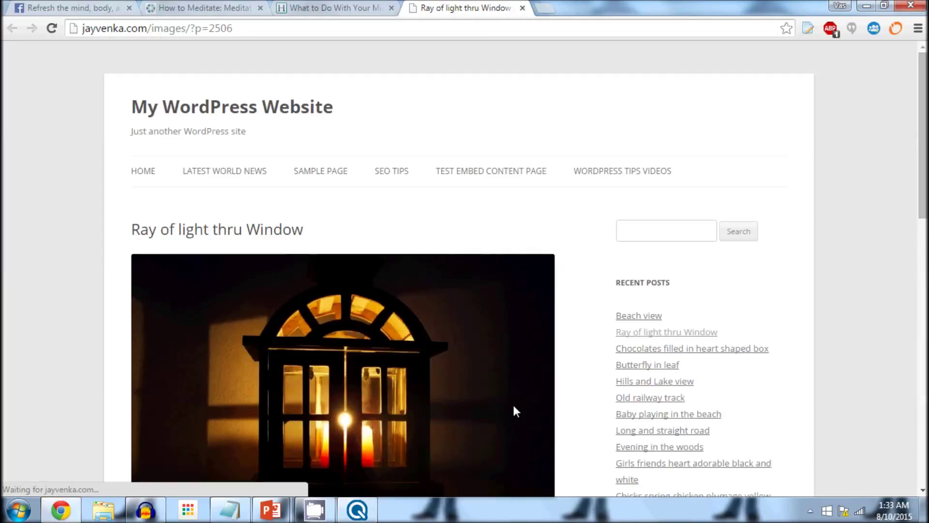
{"action": "scroll", "coordinate": [927, 113], "scroll_direction": "down", "scroll_amount": 3}
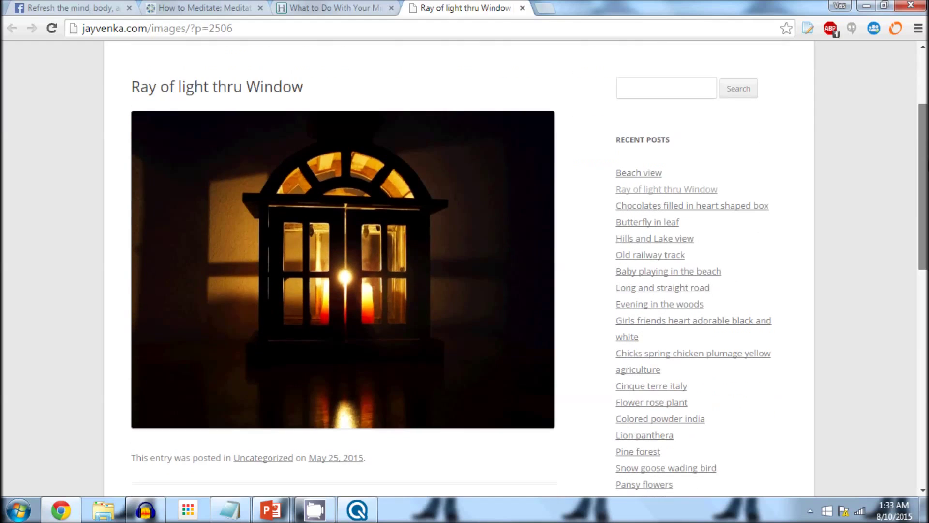
{"action": "left_click", "coordinate": [357, 509]}
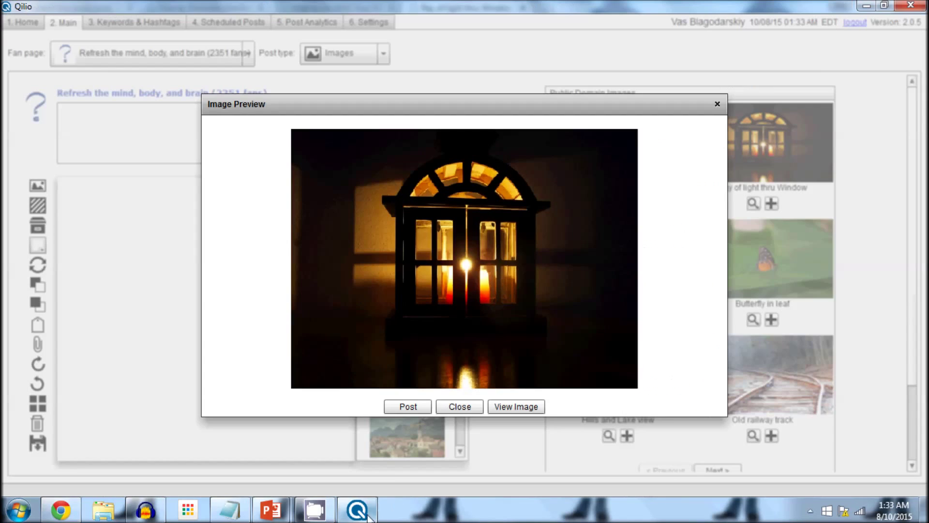
Step: Crop the previewed "Ray of light thru Window" image and place it on the post's image canvas
{"action": "left_click", "coordinate": [410, 407]}
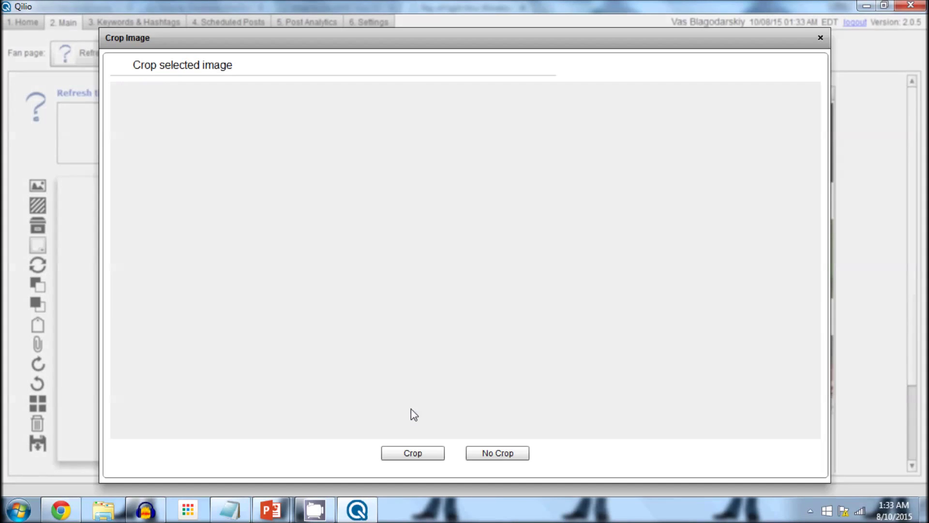
{"action": "left_click", "coordinate": [426, 454]}
{"action": "left_click", "coordinate": [184, 306]}
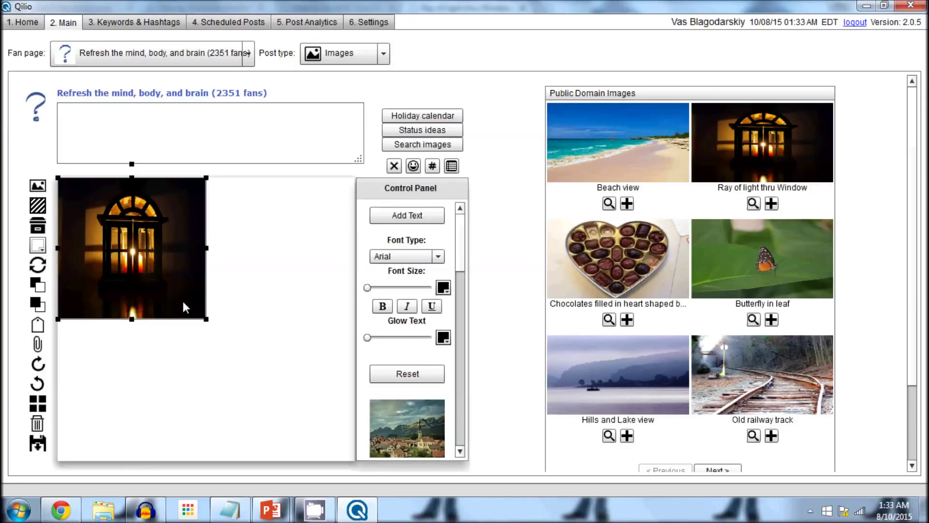